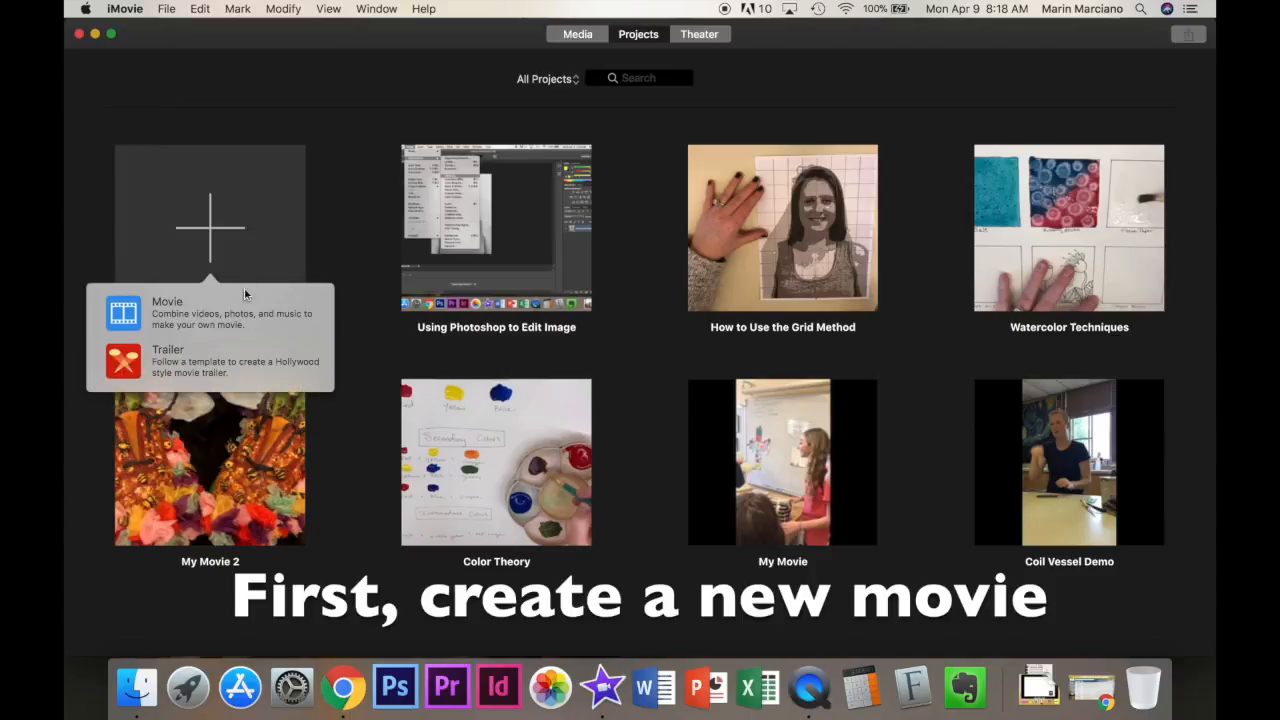
Step: Create a new movie project and import the Grid paper.MOV clip from the desktop into its media
{"action": "left_click", "coordinate": [240, 310]}
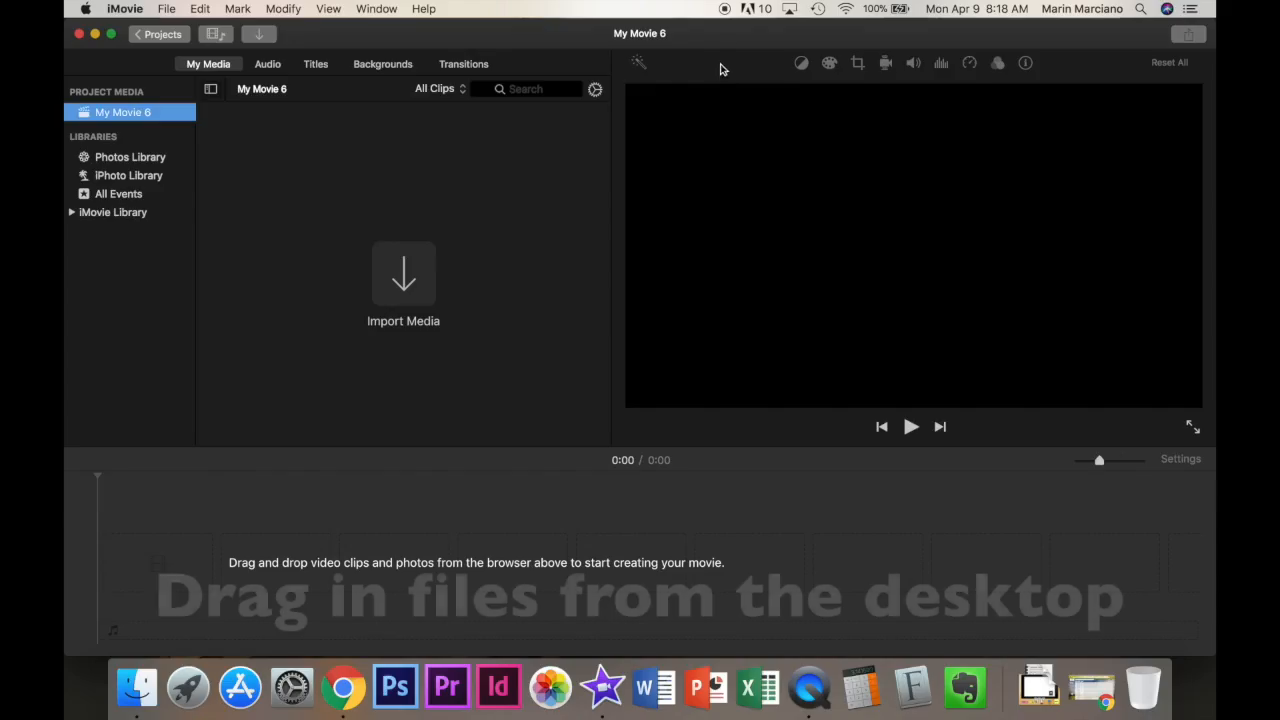
{"action": "key", "text": "ctrl+Right"}
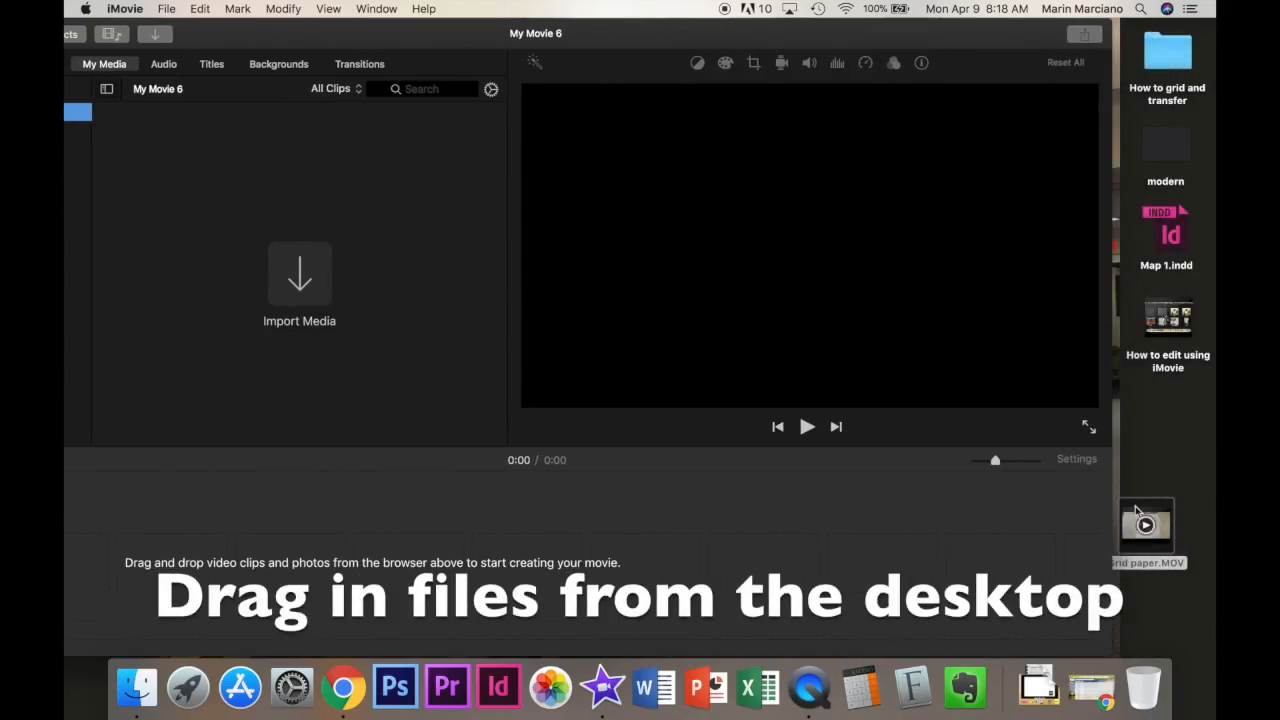
{"action": "left_click_drag", "start_coordinate": [866, 488], "coordinate": [317, 283]}
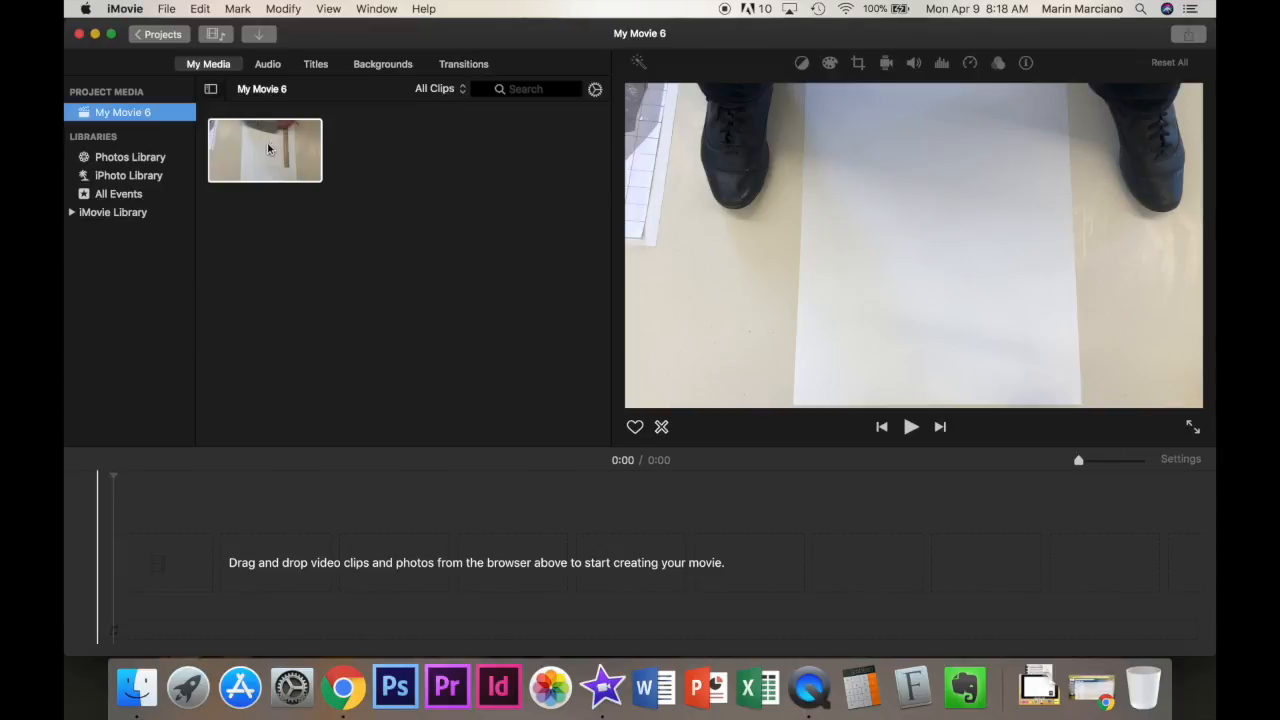
Step: Add the imported video clip to the start of the project timeline
{"action": "left_click_drag", "start_coordinate": [268, 149], "coordinate": [120, 578]}
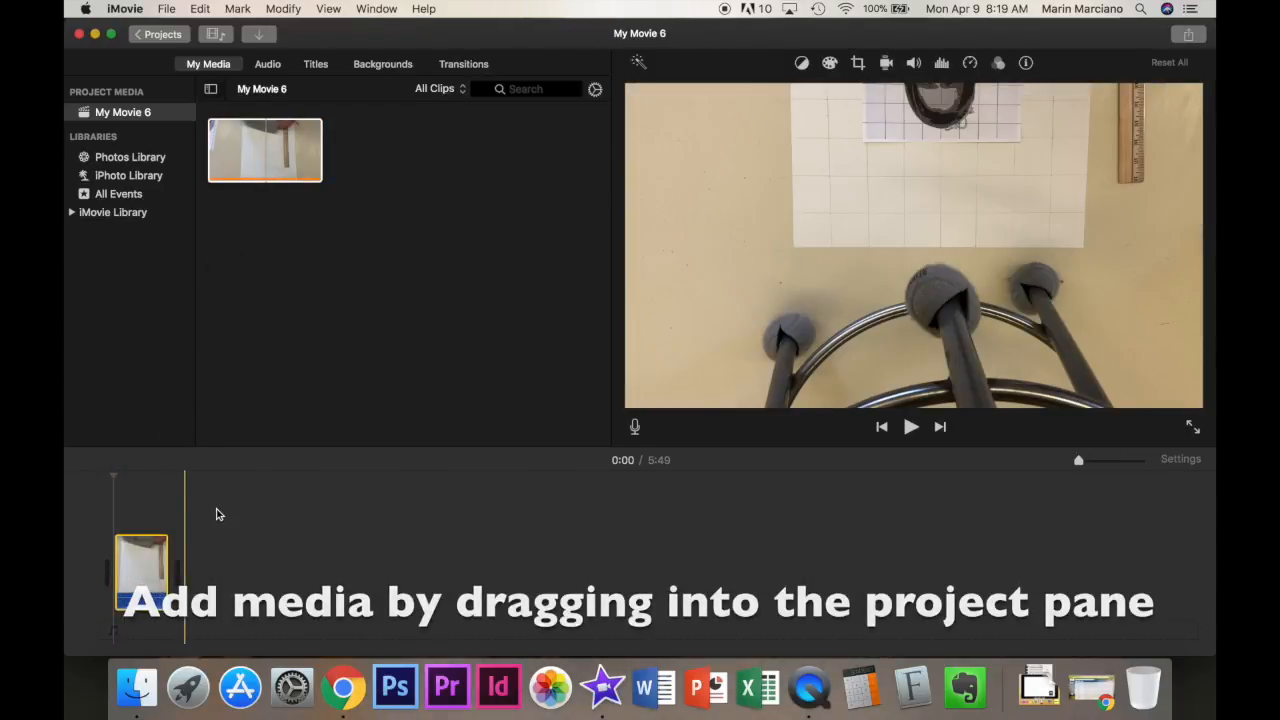
{"action": "key", "text": "super+plus"}
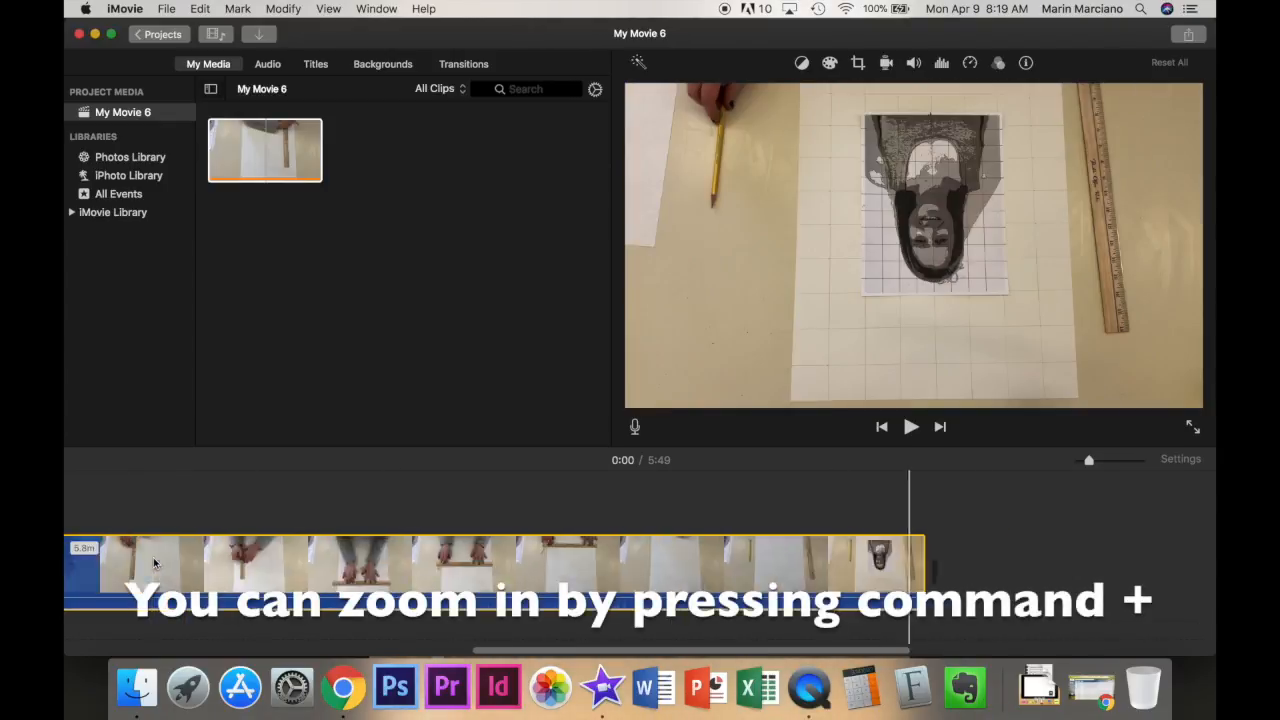
{"action": "scroll", "coordinate": [153, 563], "scroll_direction": "left", "scroll_amount": 10}
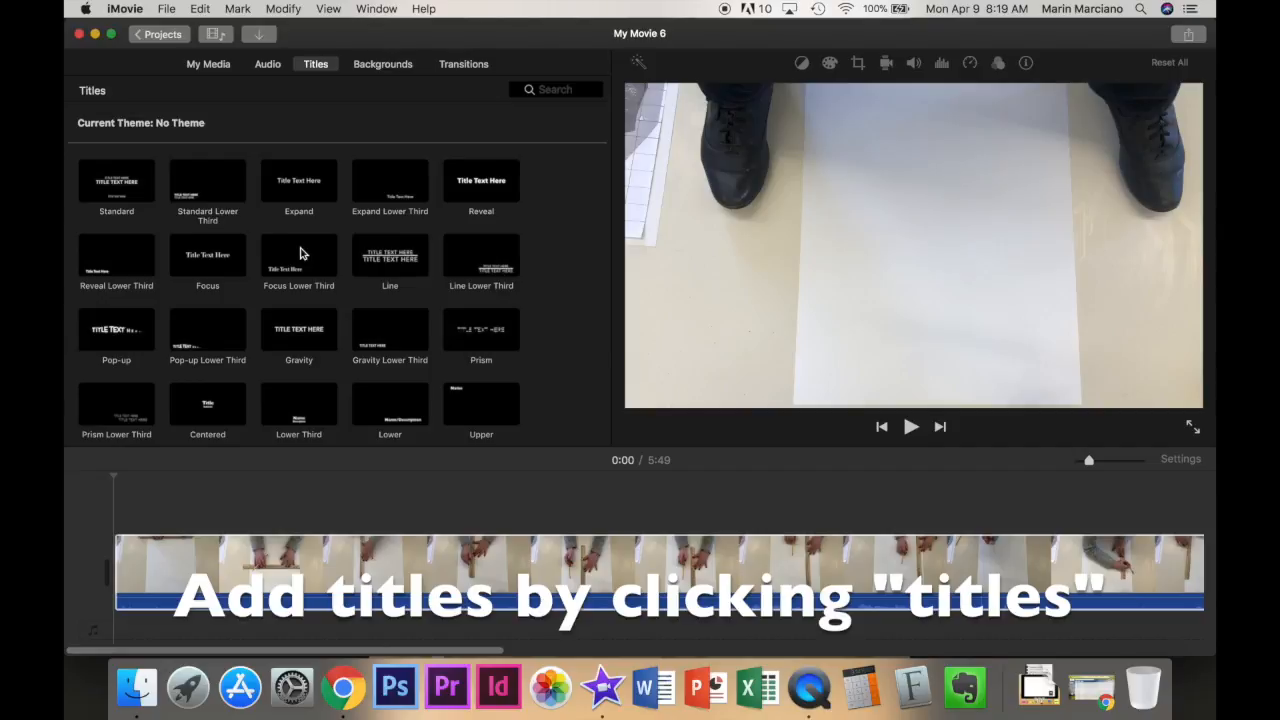
Step: Insert a Line title before the video clip with the two lines "HERE IS MY MOVIE" and "CREATED WITH IMOVIE"
{"action": "left_click_drag", "start_coordinate": [408, 258], "coordinate": [137, 570]}
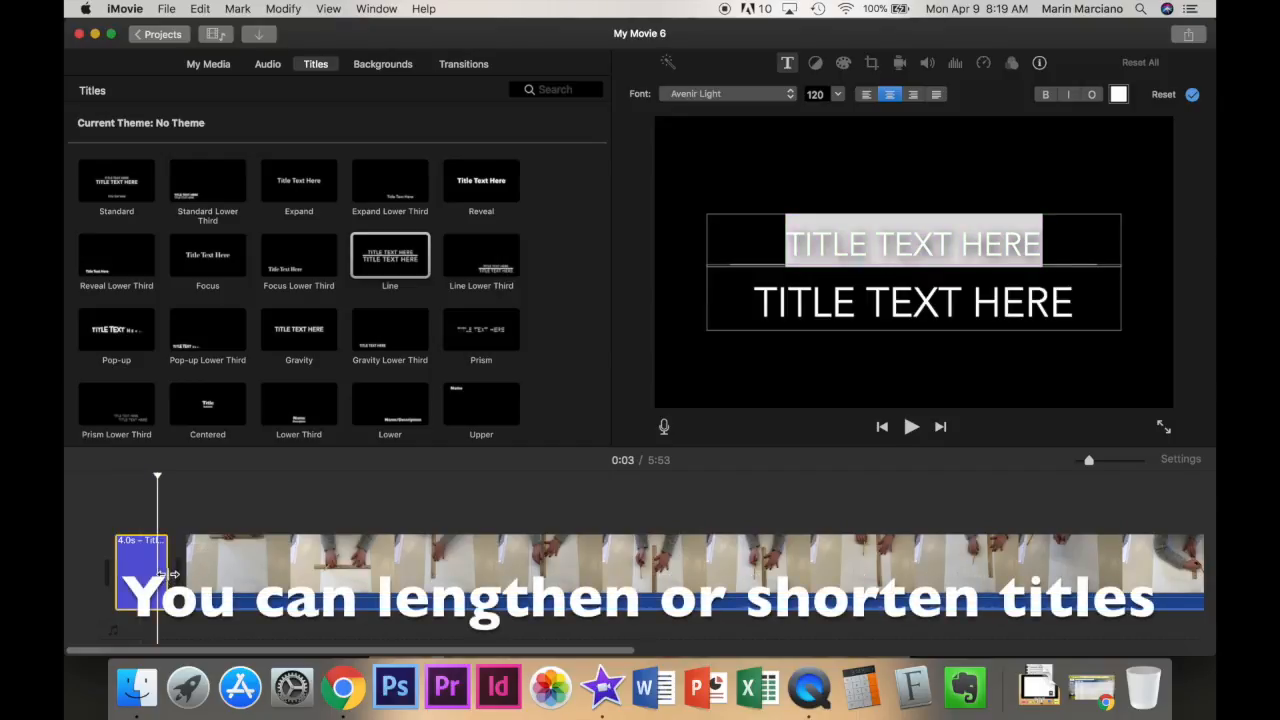
{"action": "mouse_move", "coordinate": [170, 573]}
{"action": "left_mouse_down"}
{"action": "mouse_move", "coordinate": [234, 573]}
{"action": "mouse_move", "coordinate": [169, 575]}
{"action": "left_mouse_up"}
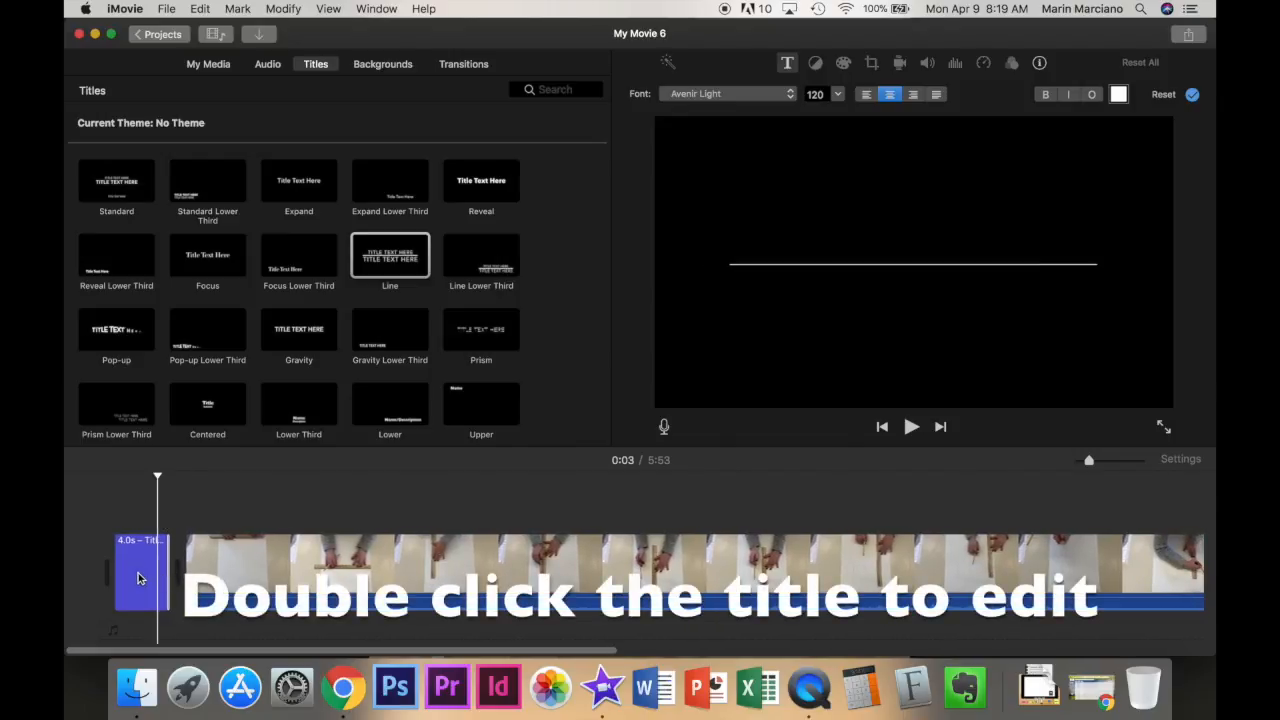
{"action": "double_click", "coordinate": [140, 578]}
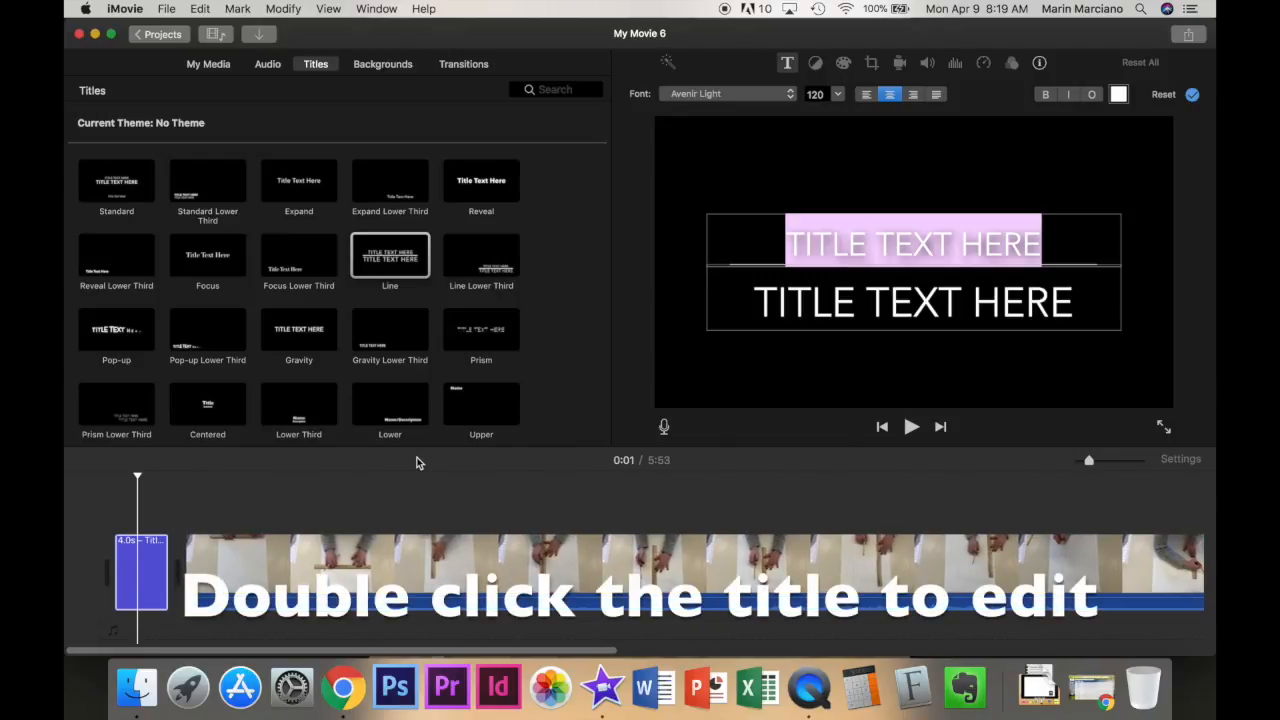
{"action": "type", "text": "HERE IS MY MOVIE"}
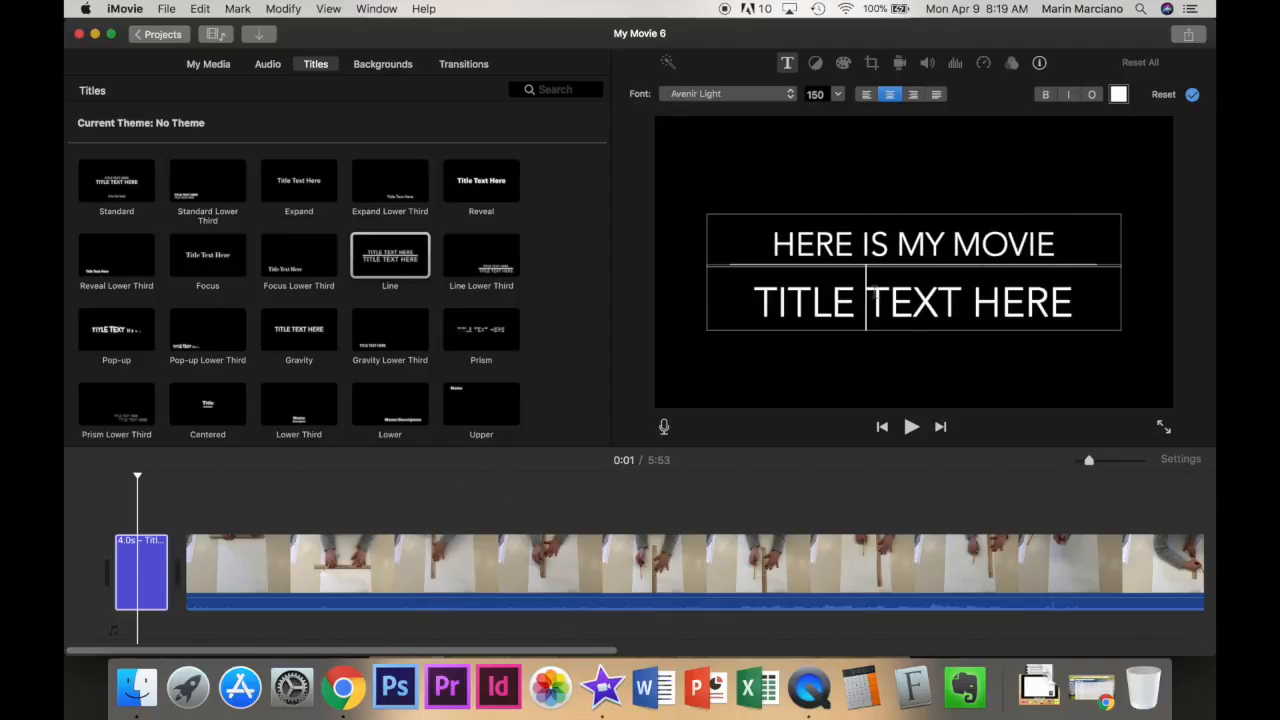
{"action": "triple_click", "coordinate": [875, 292]}
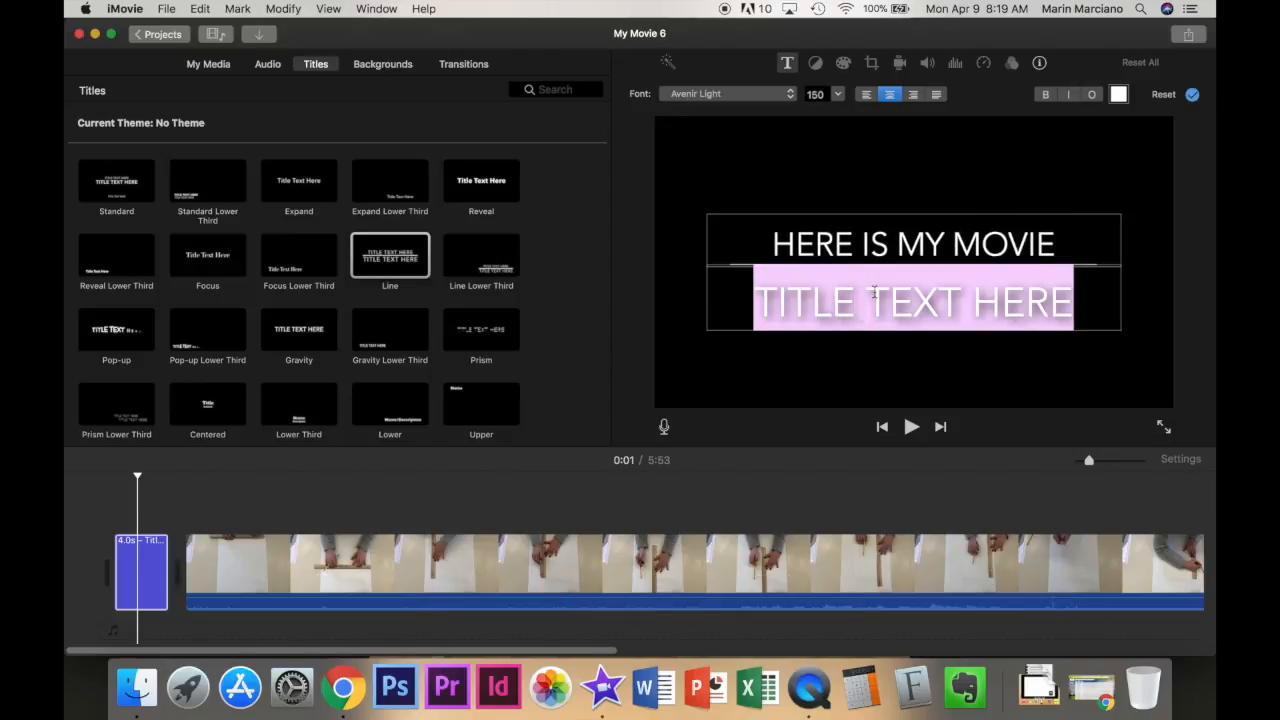
{"action": "type", "text": "CREATED WITH I"}
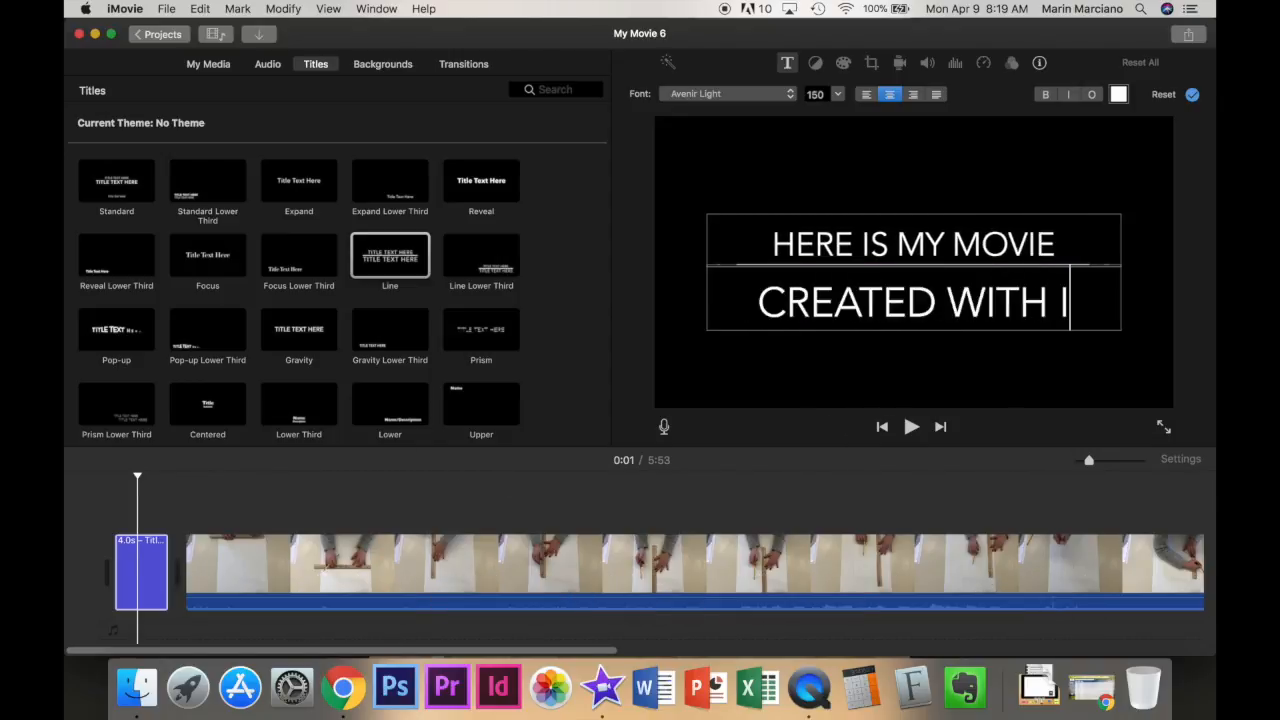
{"action": "type", "text": "MOVIE"}
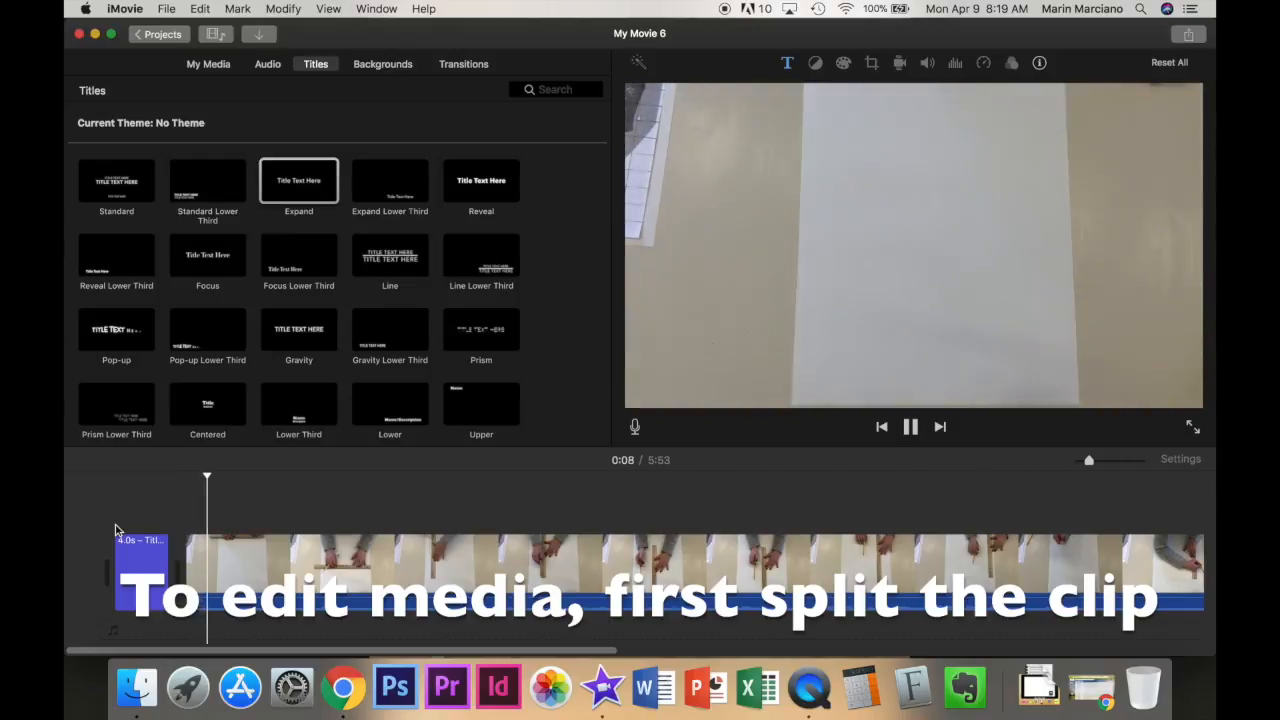
Step: Split the video clip at about 0:09 and delete the short opening piece before the split
{"action": "key", "text": "space"}
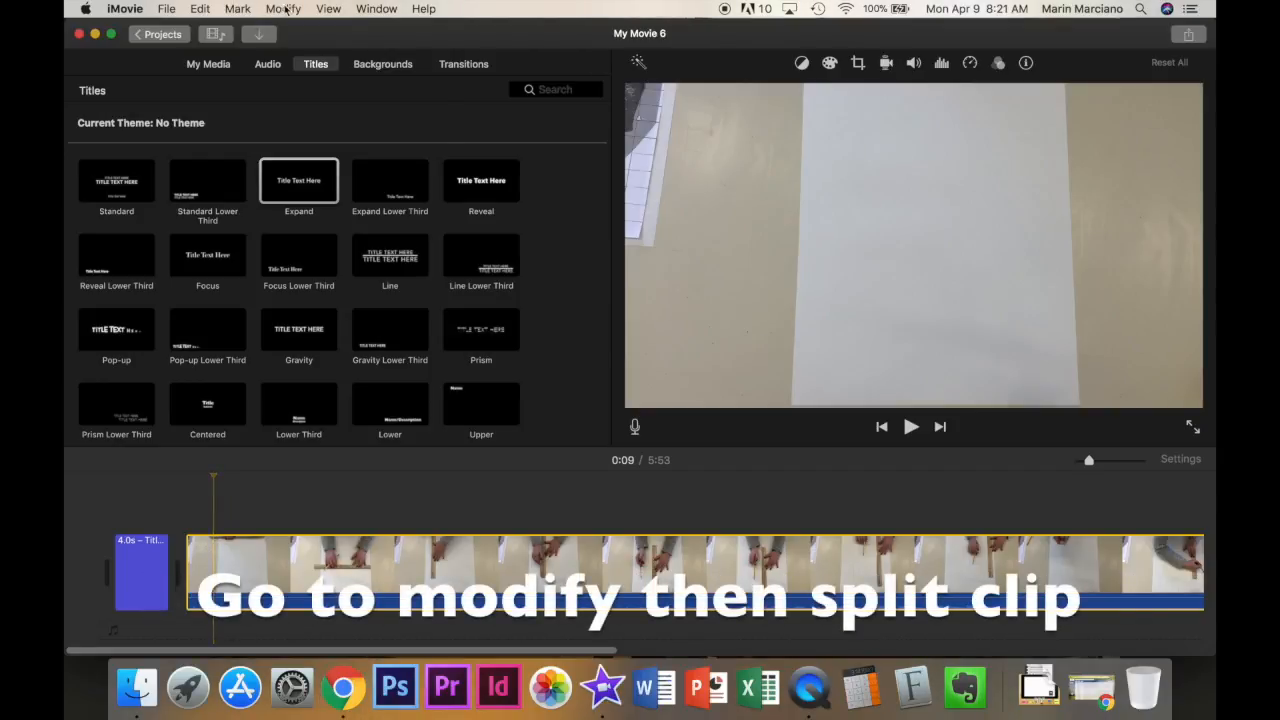
{"action": "left_click", "coordinate": [284, 9]}
{"action": "left_click", "coordinate": [284, 130]}
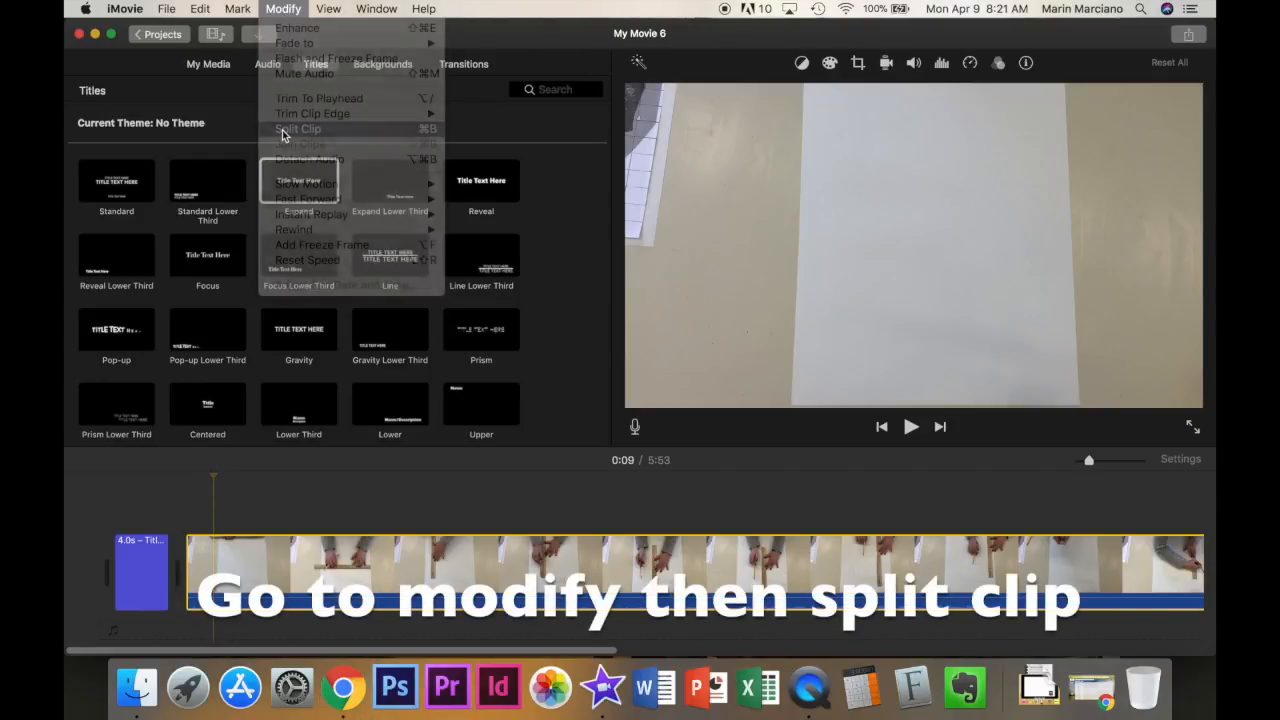
{"action": "left_click", "coordinate": [279, 560]}
{"action": "left_click", "coordinate": [212, 556]}
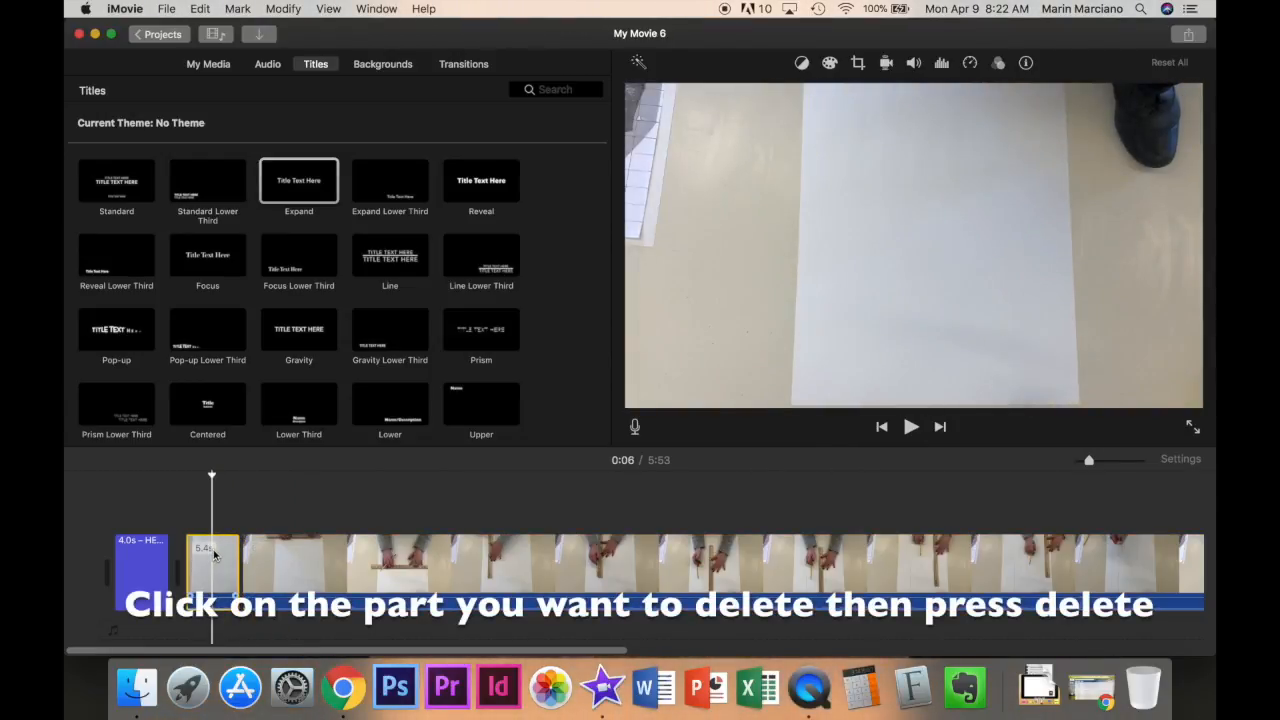
{"action": "key", "text": "Delete"}
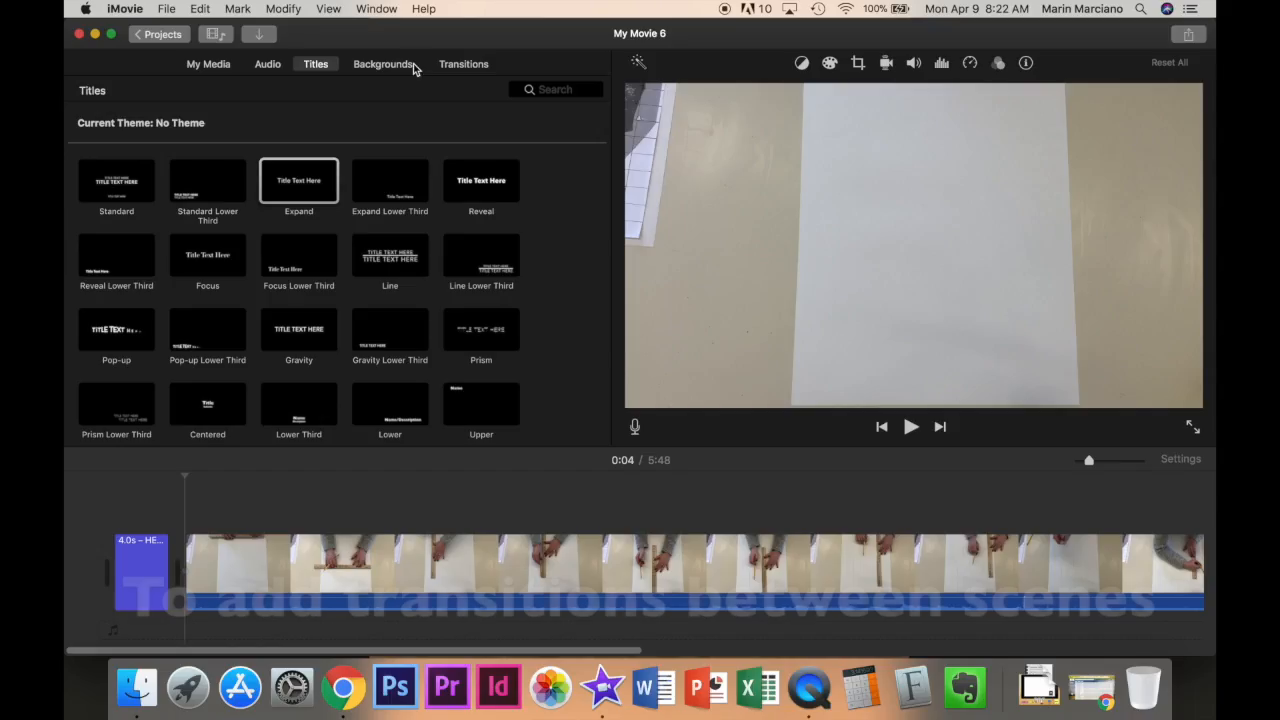
Step: Add a Fade to White transition between the opening title and the video, with a duration of 4.0 s
{"action": "left_click", "coordinate": [448, 68]}
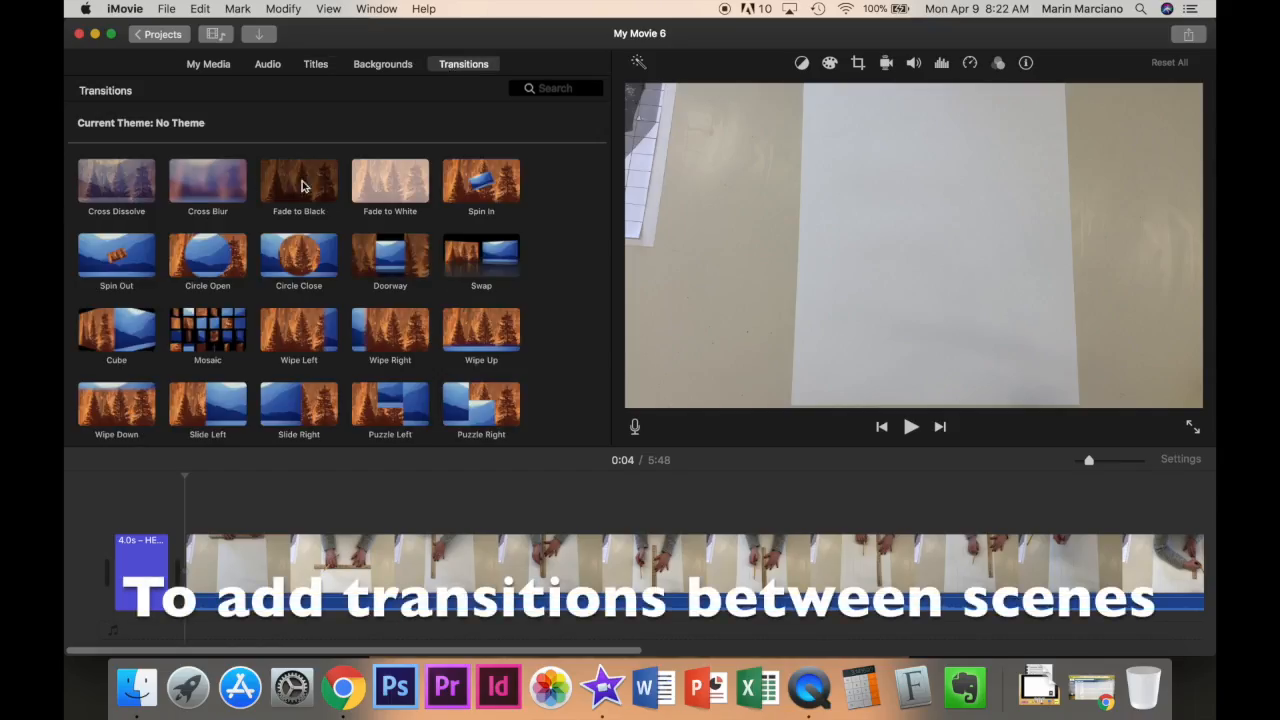
{"action": "mouse_move", "coordinate": [379, 189]}
{"action": "left_mouse_down"}
{"action": "mouse_move", "coordinate": [183, 515]}
{"action": "mouse_move", "coordinate": [185, 575]}
{"action": "left_mouse_up"}
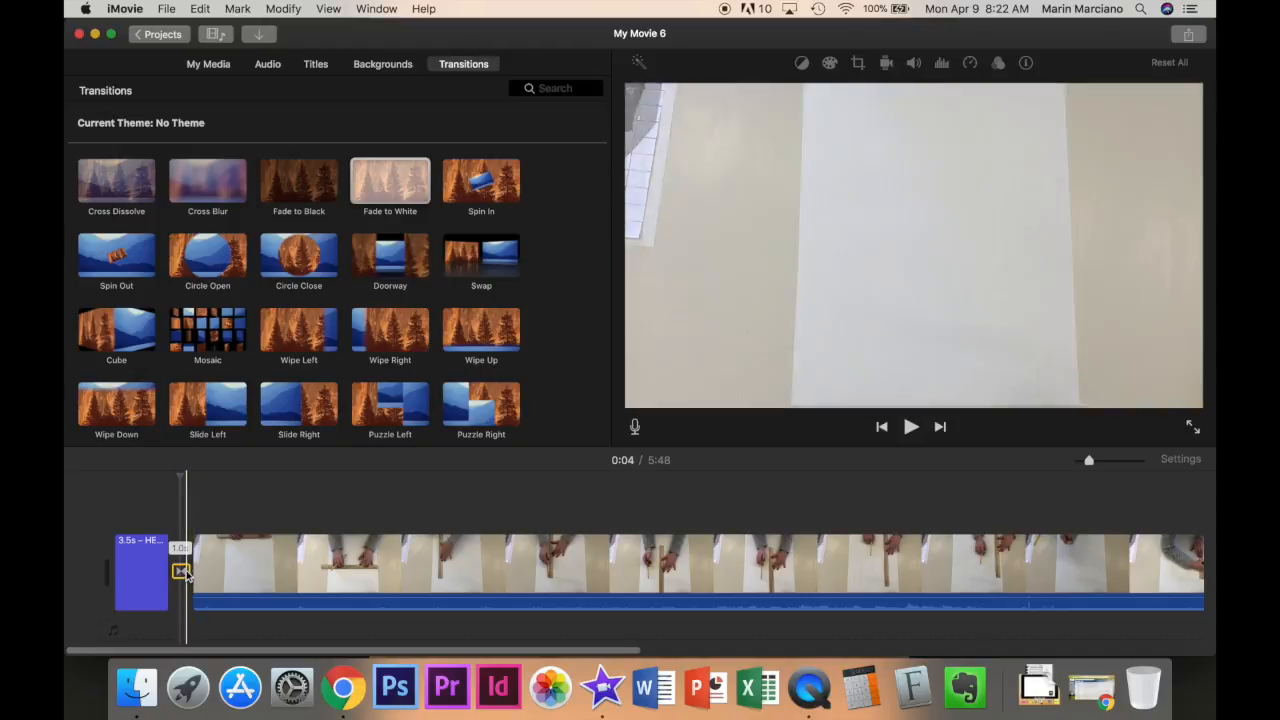
{"action": "double_click", "coordinate": [181, 571]}
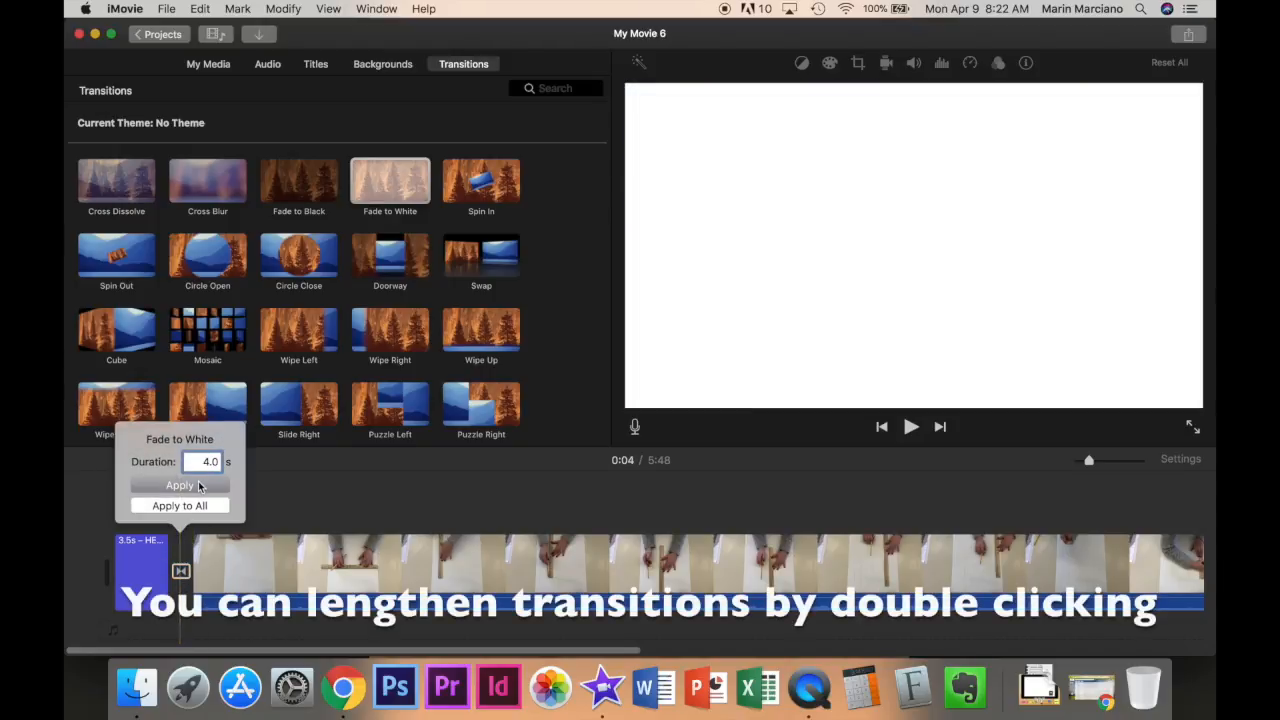
{"action": "left_click", "coordinate": [200, 486]}
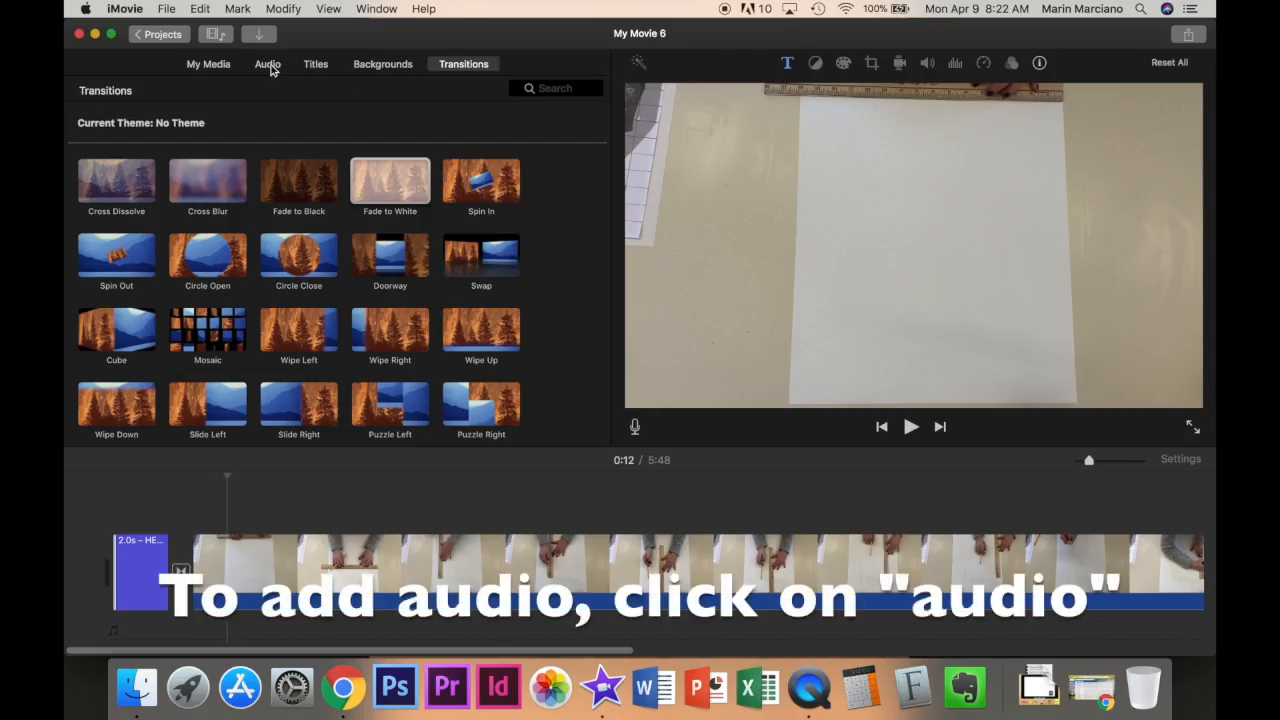
Step: Add the track "Beautiful Cinematic Background Music For Videos and Presentations" beneath the start of the movie, followed by a second copy
{"action": "left_click", "coordinate": [268, 64]}
{"action": "left_click", "coordinate": [276, 212]}
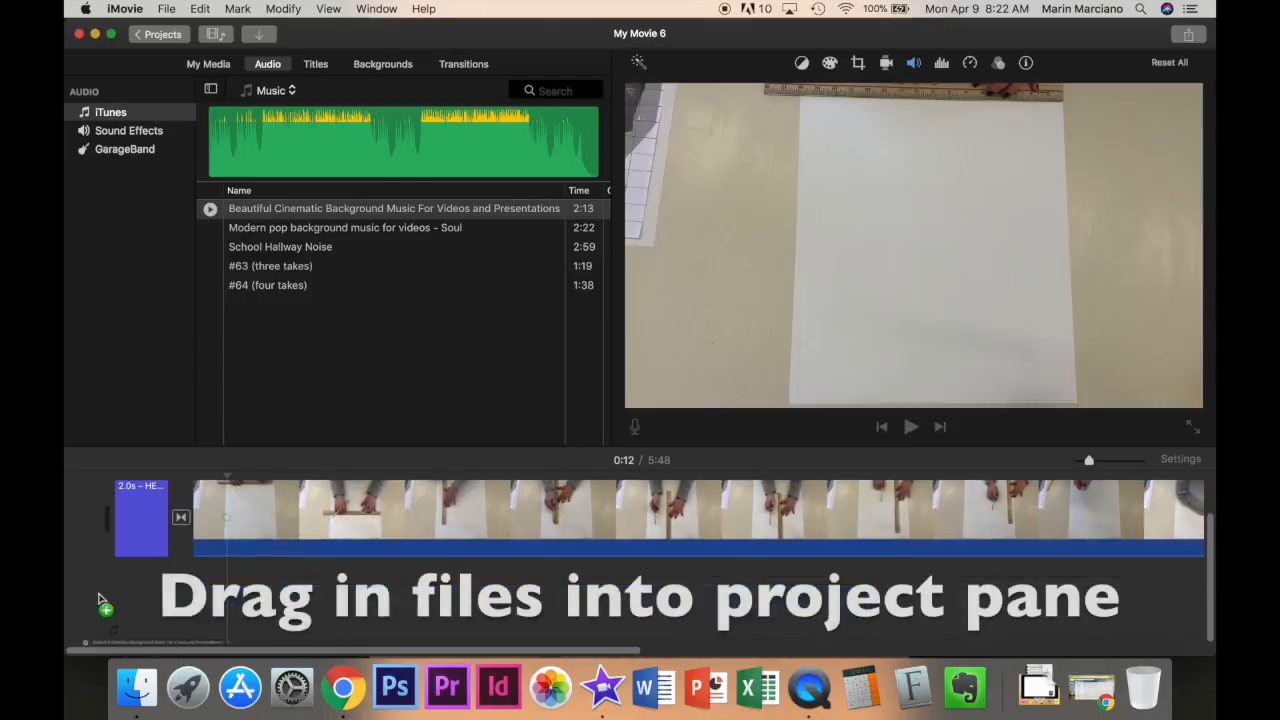
{"action": "mouse_move", "coordinate": [100, 600]}
{"action": "left_mouse_down"}
{"action": "mouse_move", "coordinate": [101, 580]}
{"action": "mouse_move", "coordinate": [97, 597]}
{"action": "left_mouse_up"}
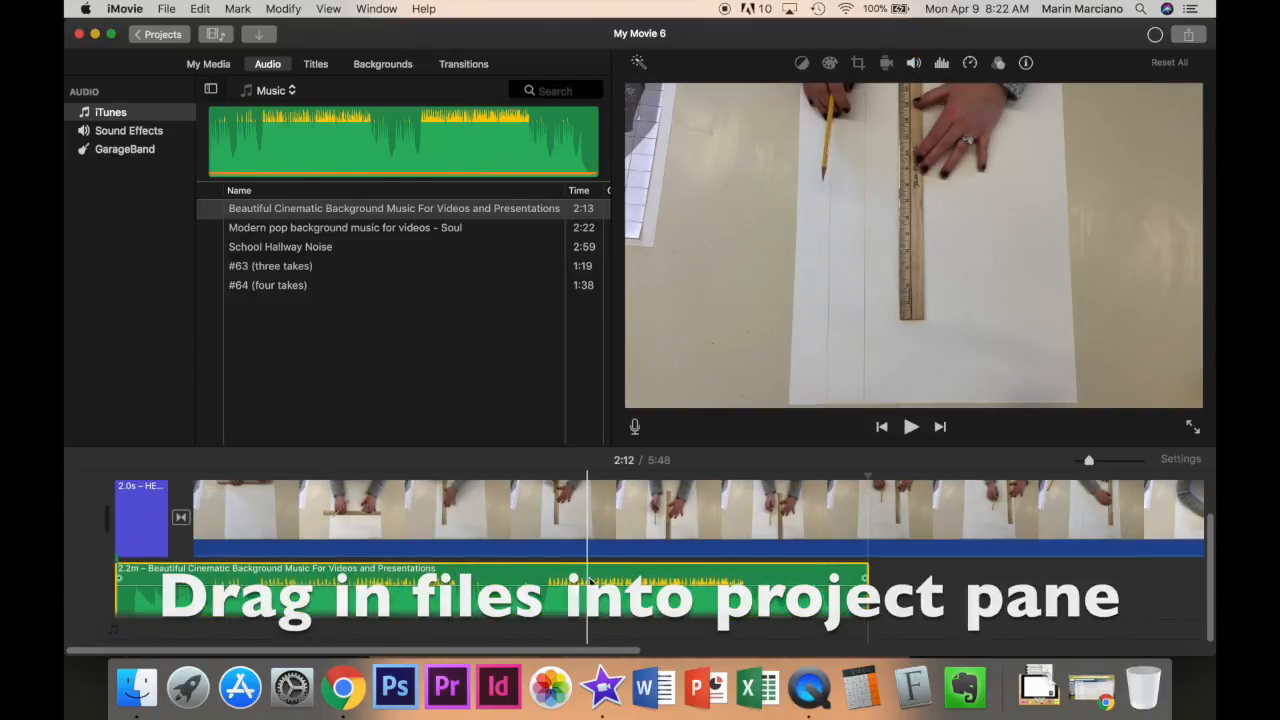
{"action": "left_click_drag", "start_coordinate": [349, 213], "coordinate": [500, 590]}
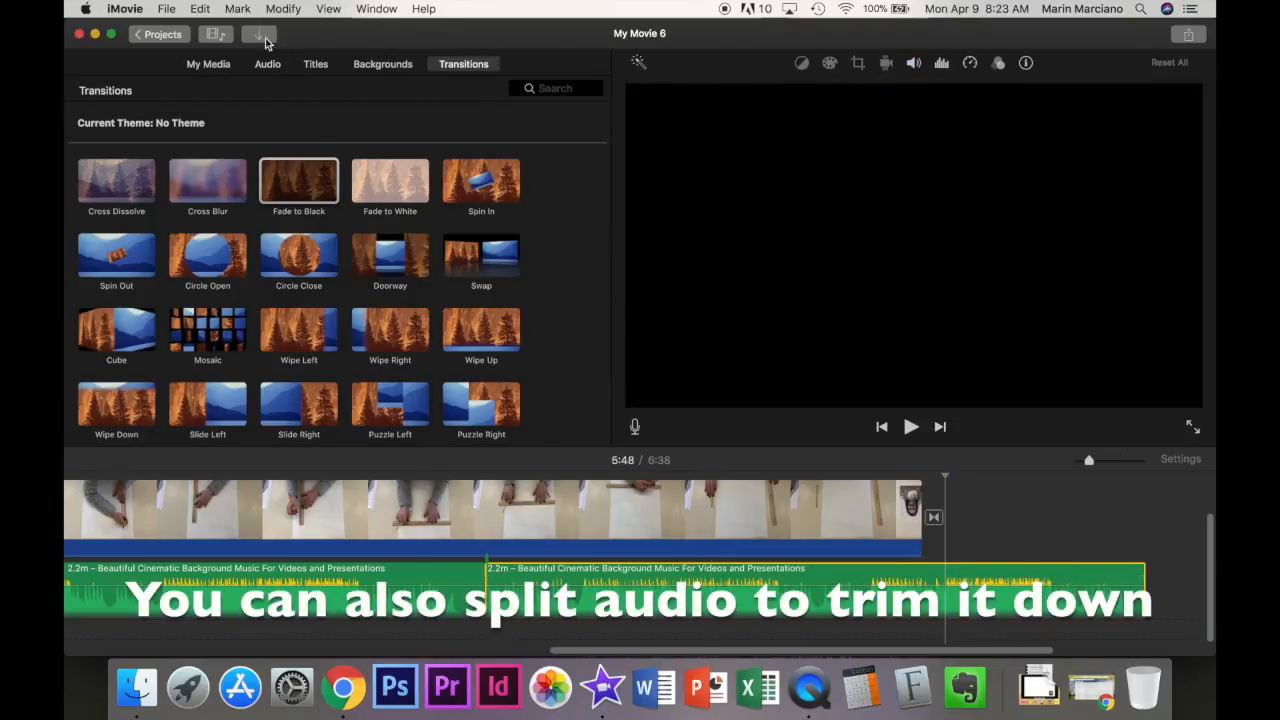
Step: Split the last music clip at 5:48, delete the excess after the video's end, and fade out the remaining music
{"action": "left_click", "coordinate": [281, 9]}
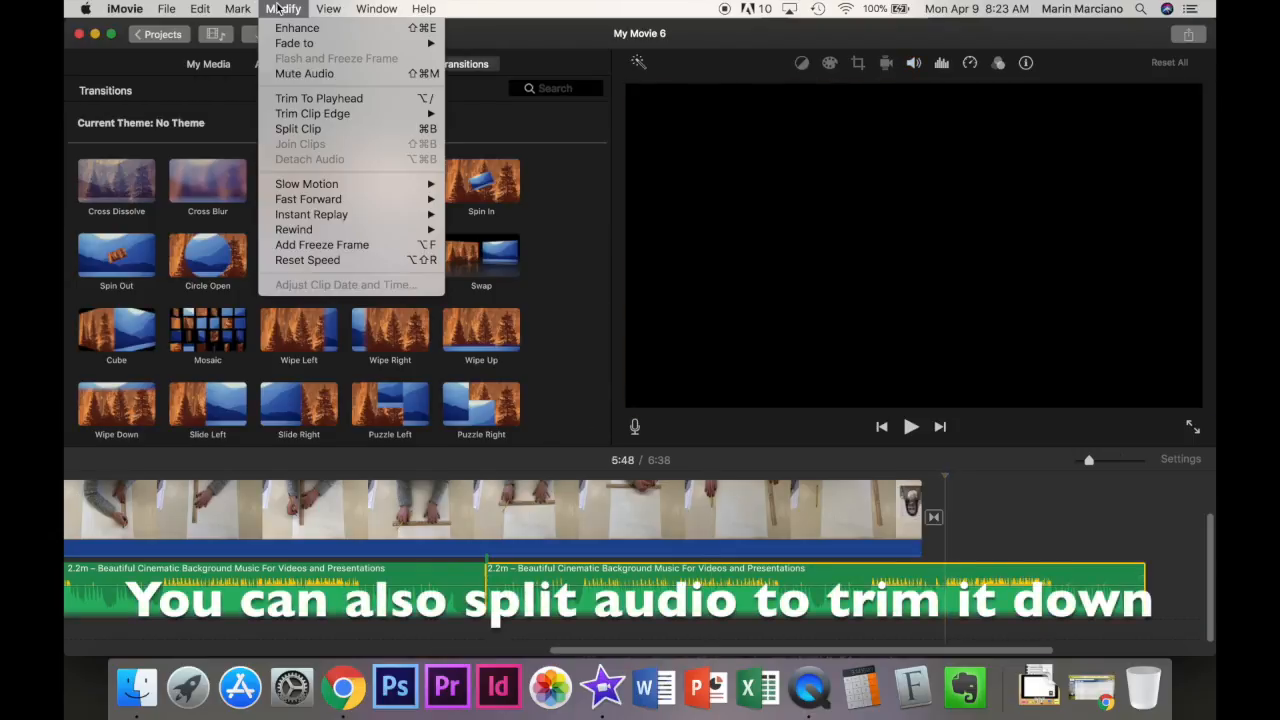
{"action": "left_click", "coordinate": [310, 129]}
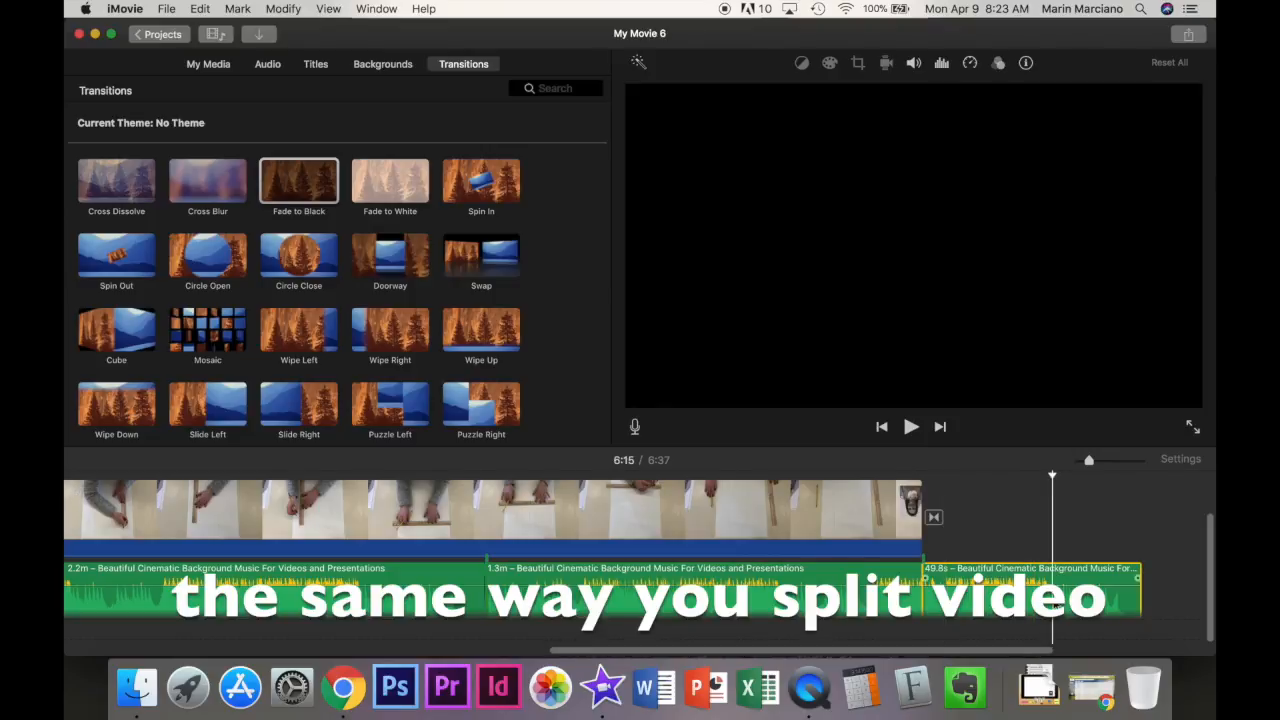
{"action": "key", "text": "Delete"}
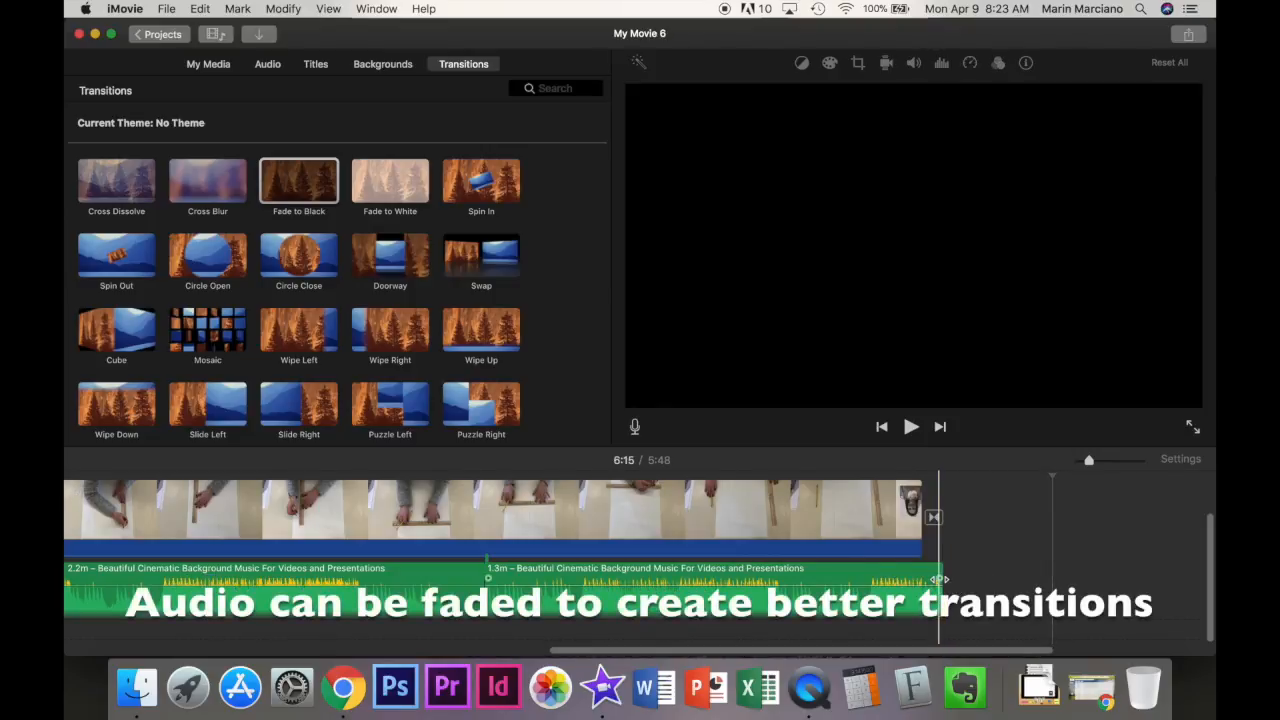
{"action": "left_click_drag", "start_coordinate": [918, 579], "coordinate": [891, 580]}
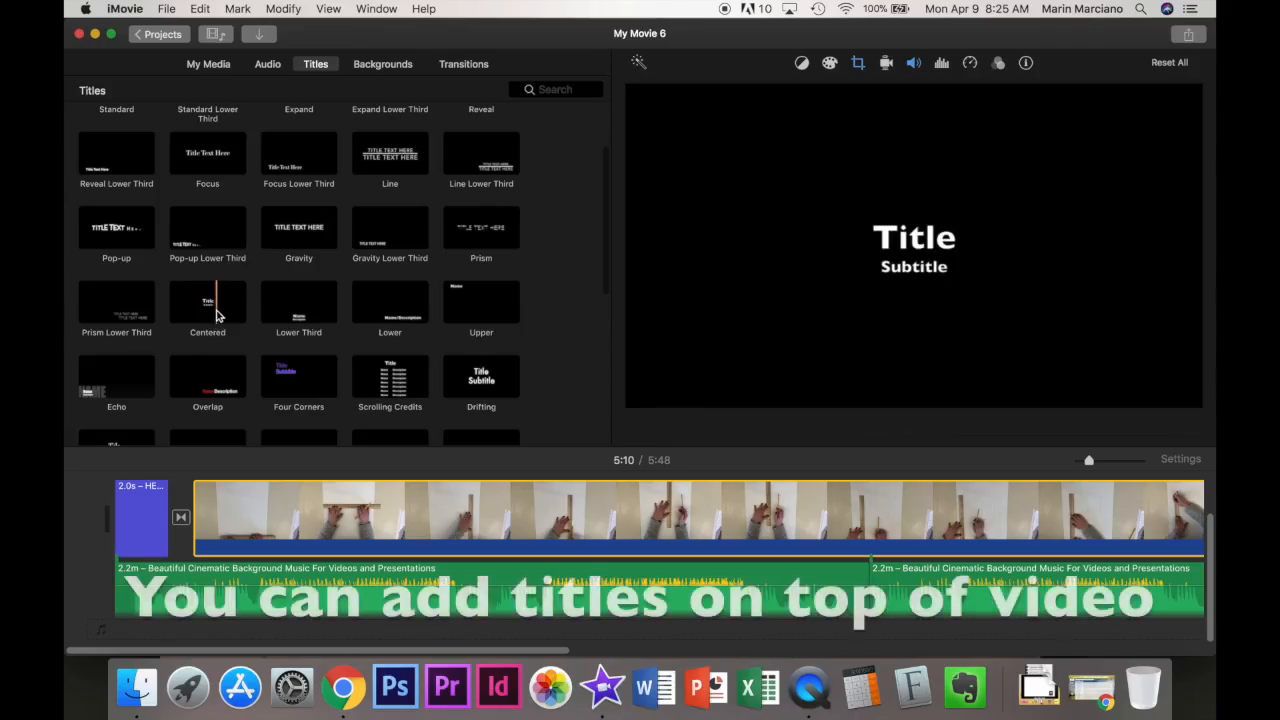
Step: Overlay a Centered title on the video at about 0:51 reading "You can add text on top of the video to give instruction"
{"action": "left_click_drag", "start_coordinate": [207, 302], "coordinate": [422, 515]}
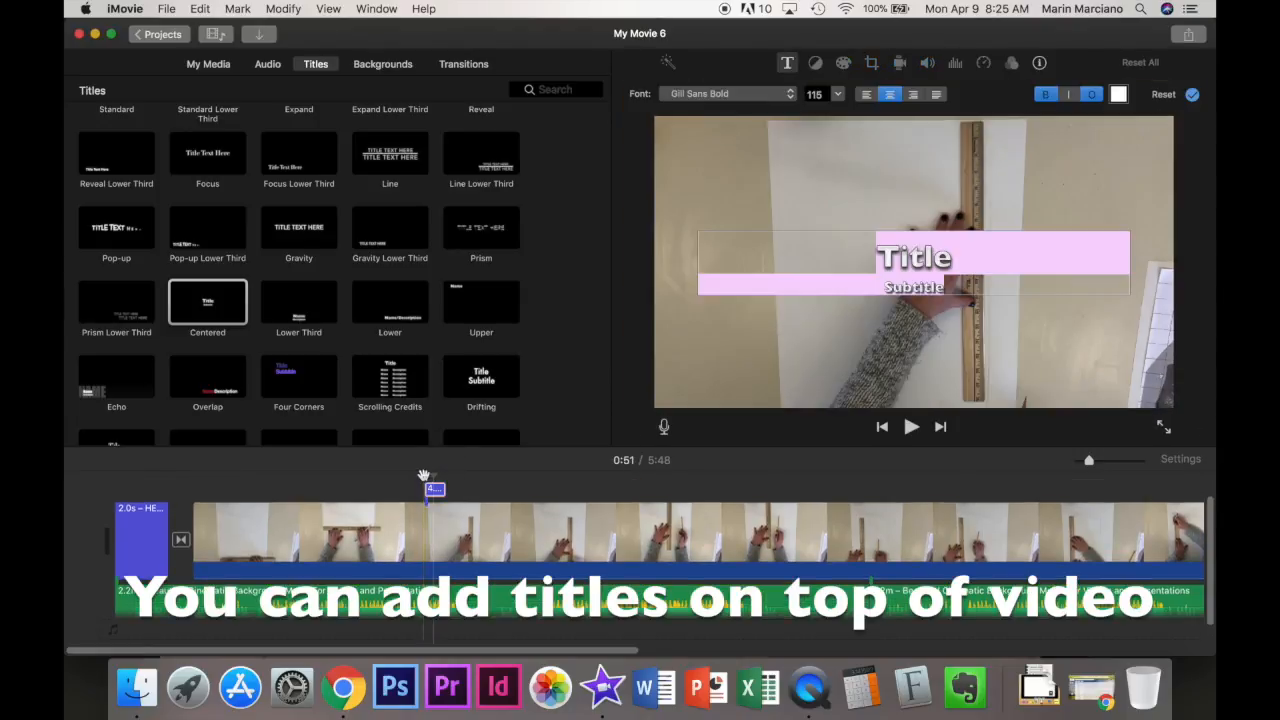
{"action": "type", "text": "You can"}
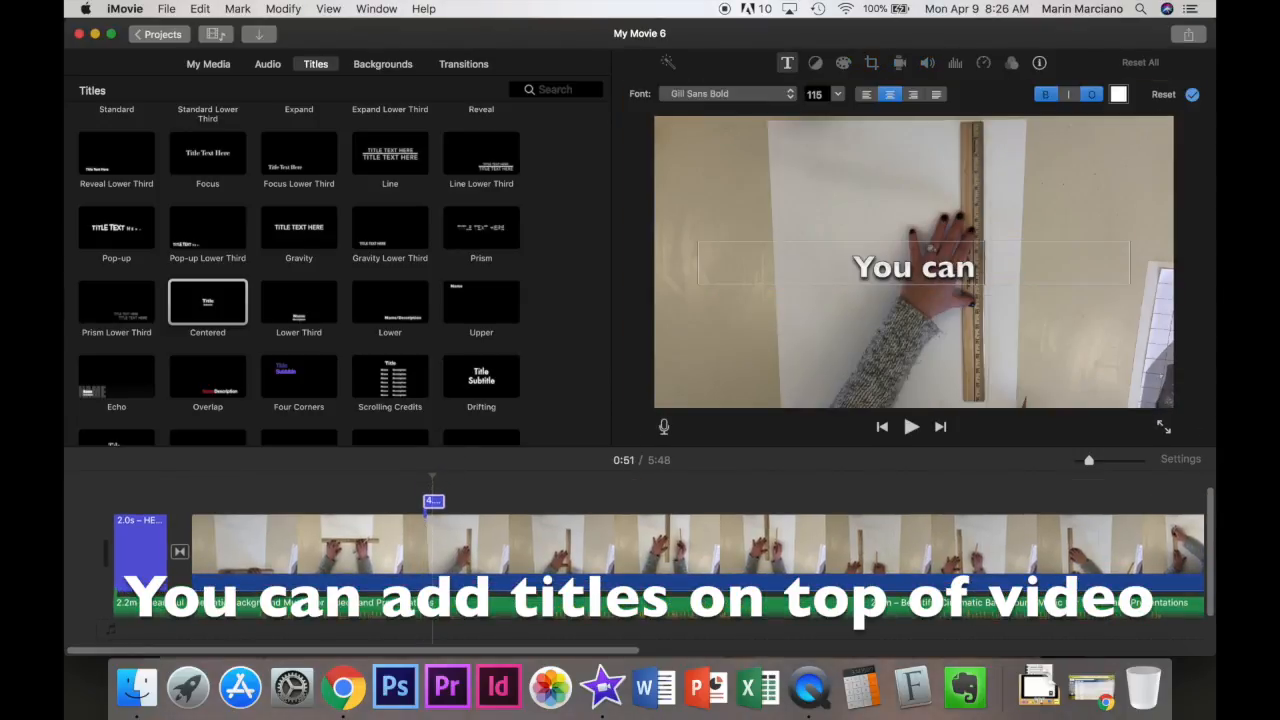
{"action": "type", "text": " add text on top of the video t"}
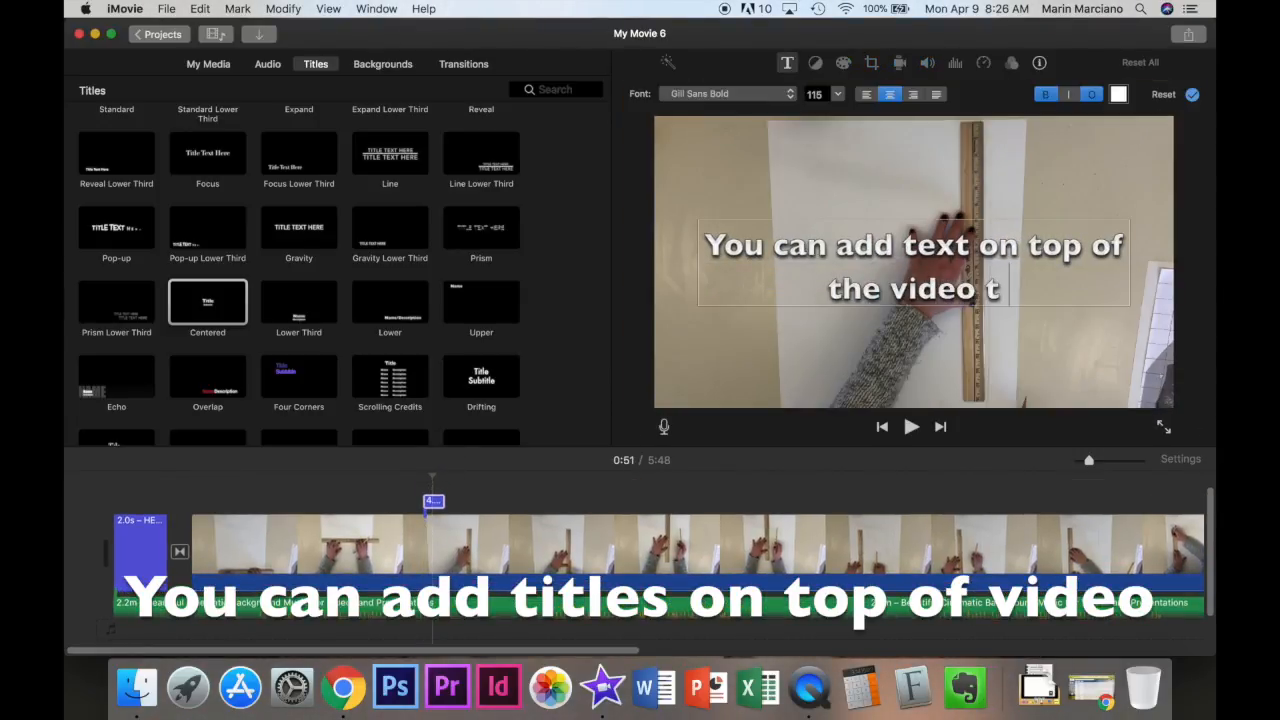
{"action": "type", "text": "o give instruction"}
{"action": "left_click", "coordinate": [932, 380]}
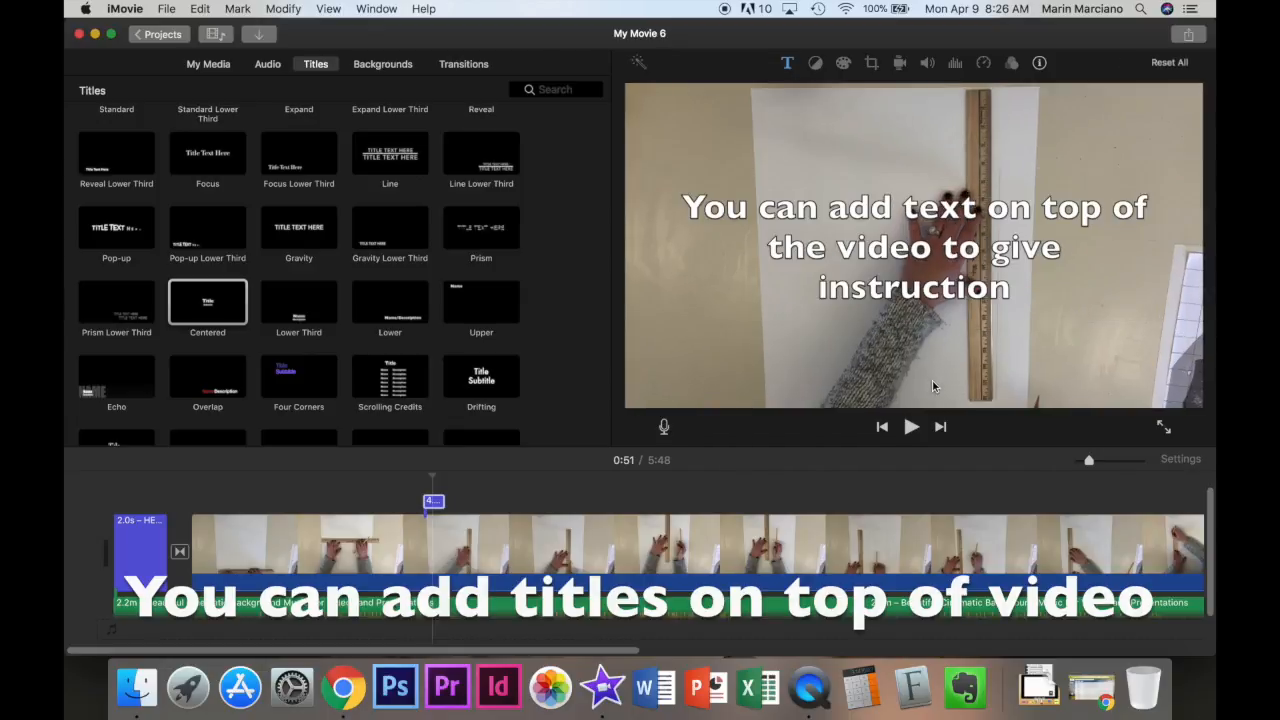
Step: Extend the overlaid instruction title to 10.4 s and paste a copy of it above the video at about 1:15
{"action": "left_click", "coordinate": [440, 507]}
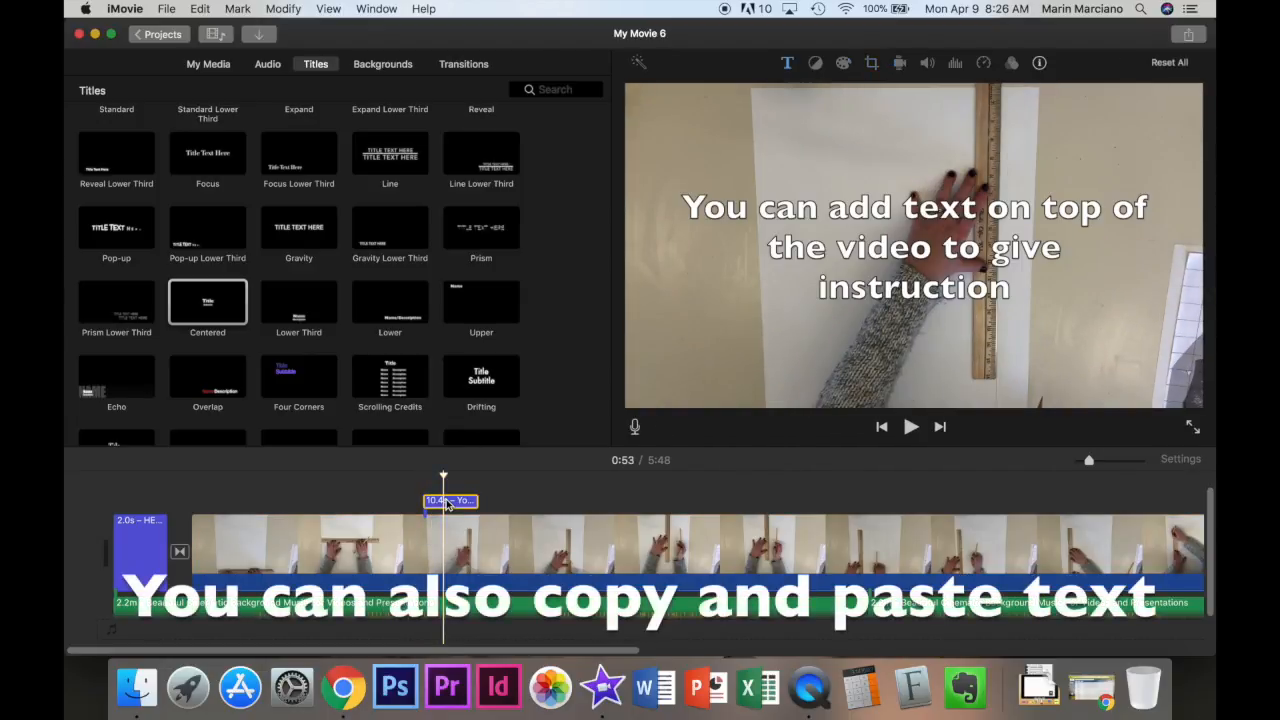
{"action": "left_click", "coordinate": [200, 9]}
{"action": "left_click", "coordinate": [213, 83]}
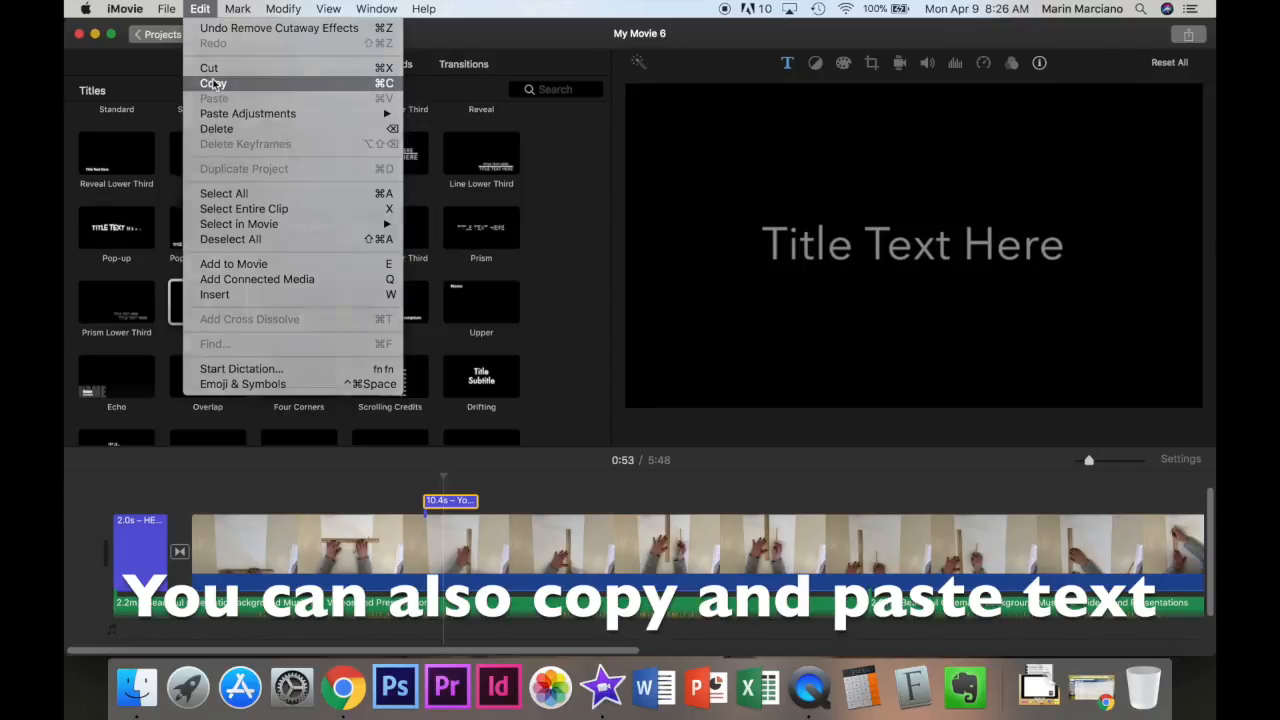
{"action": "left_click", "coordinate": [562, 480]}
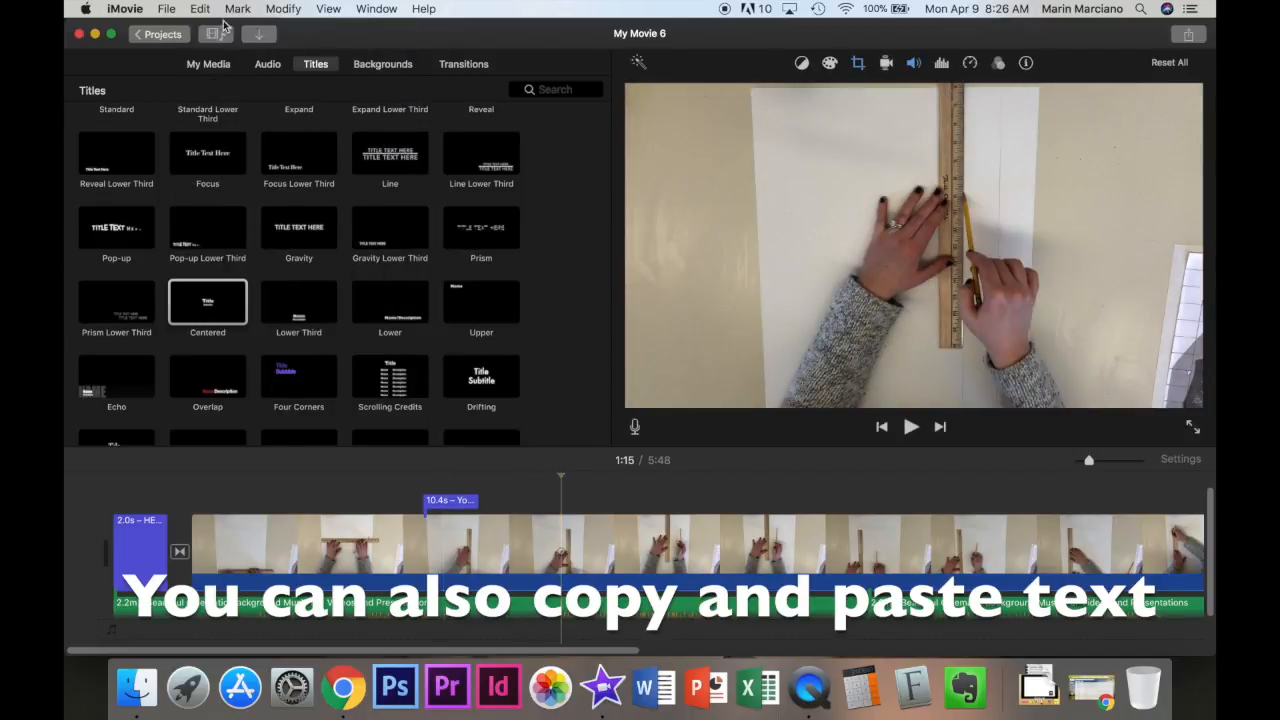
{"action": "left_click", "coordinate": [201, 9]}
{"action": "left_click", "coordinate": [213, 98]}
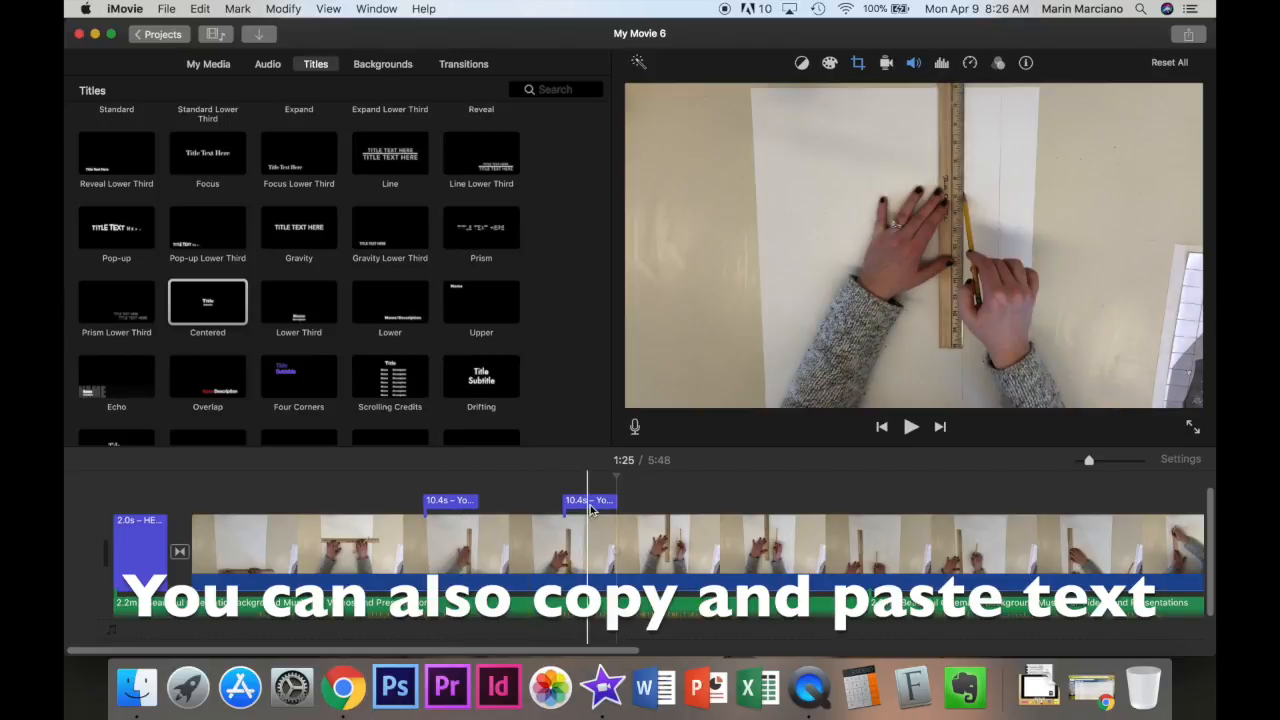
{"action": "key", "text": "space"}
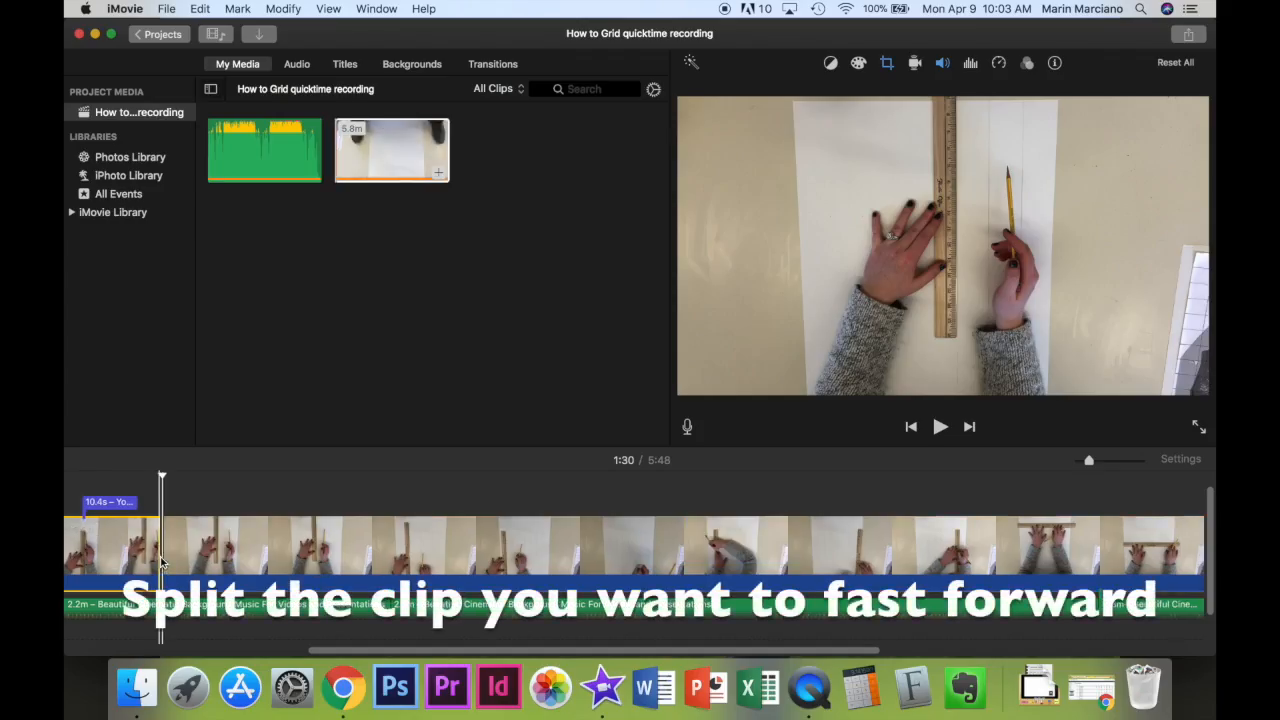
Step: Split the video clip at about 1:30 and 4:30, and fast forward the section between the cuts at 8x
{"action": "key", "text": "super+b"}
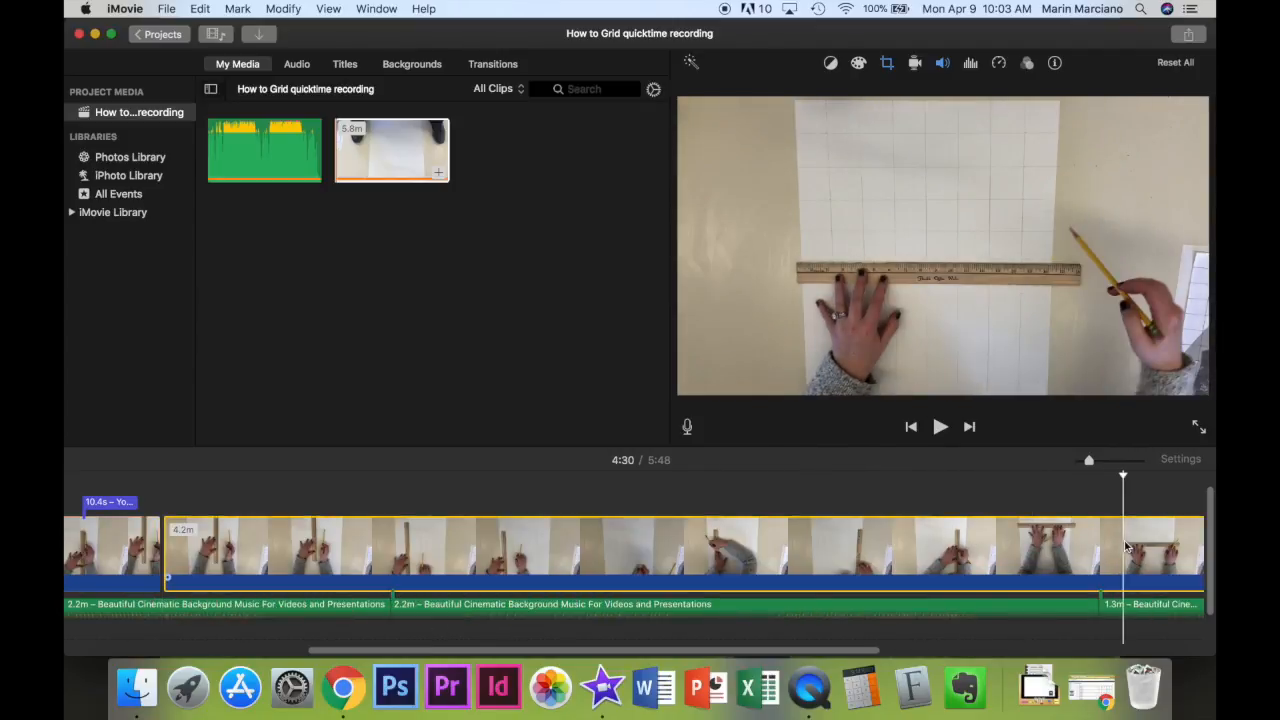
{"action": "key", "text": "super+b"}
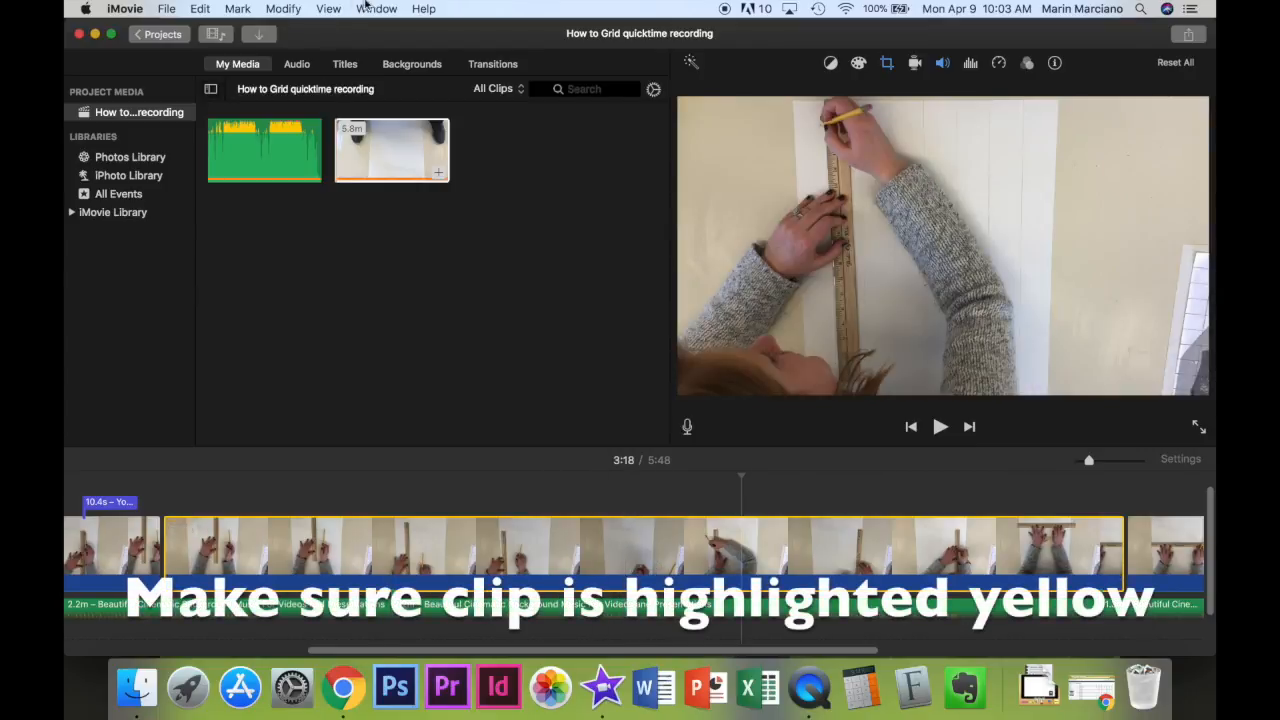
{"action": "left_click", "coordinate": [284, 10]}
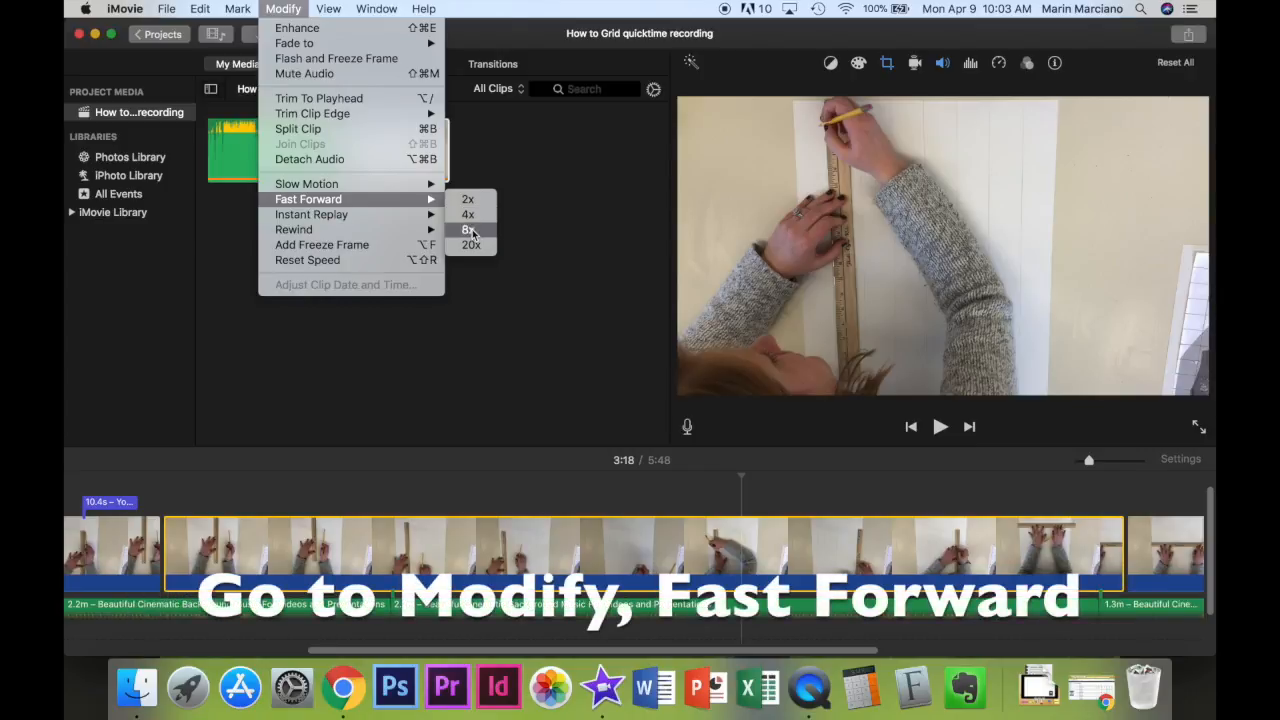
{"action": "left_click", "coordinate": [469, 230]}
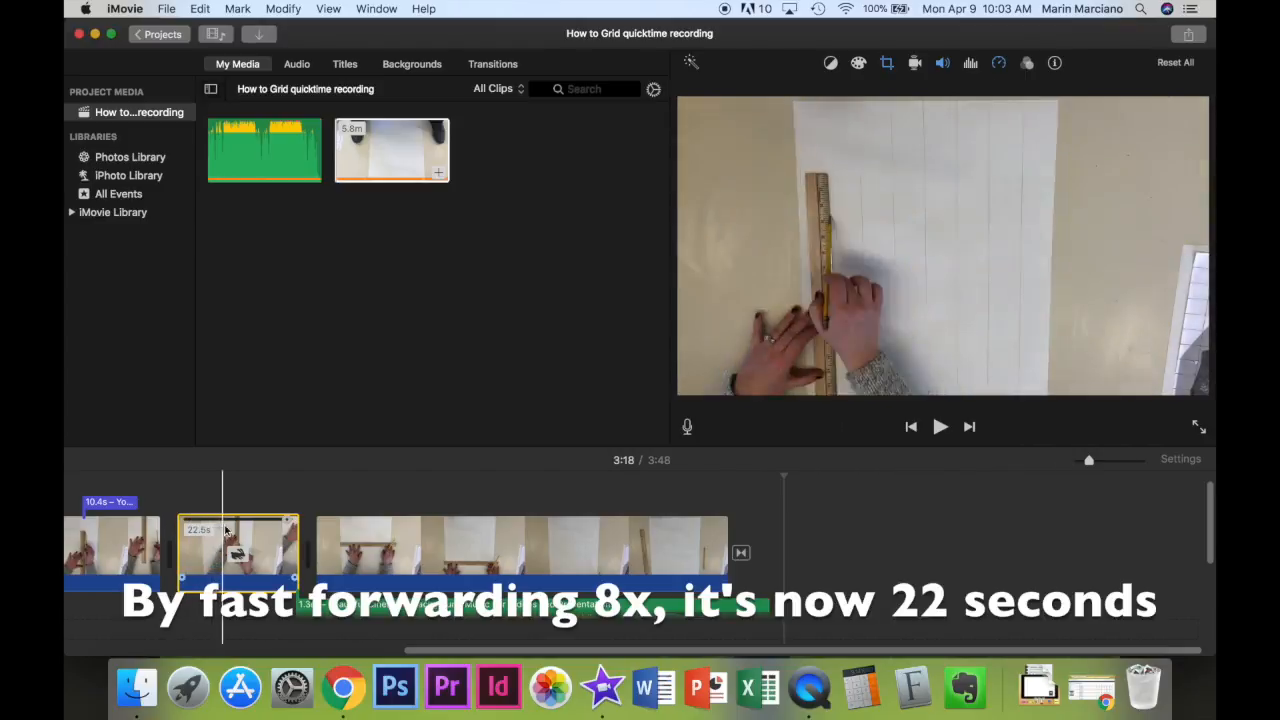
Step: Fast forward the last video clip, after the 8x section, at 20x
{"action": "left_click", "coordinate": [325, 538]}
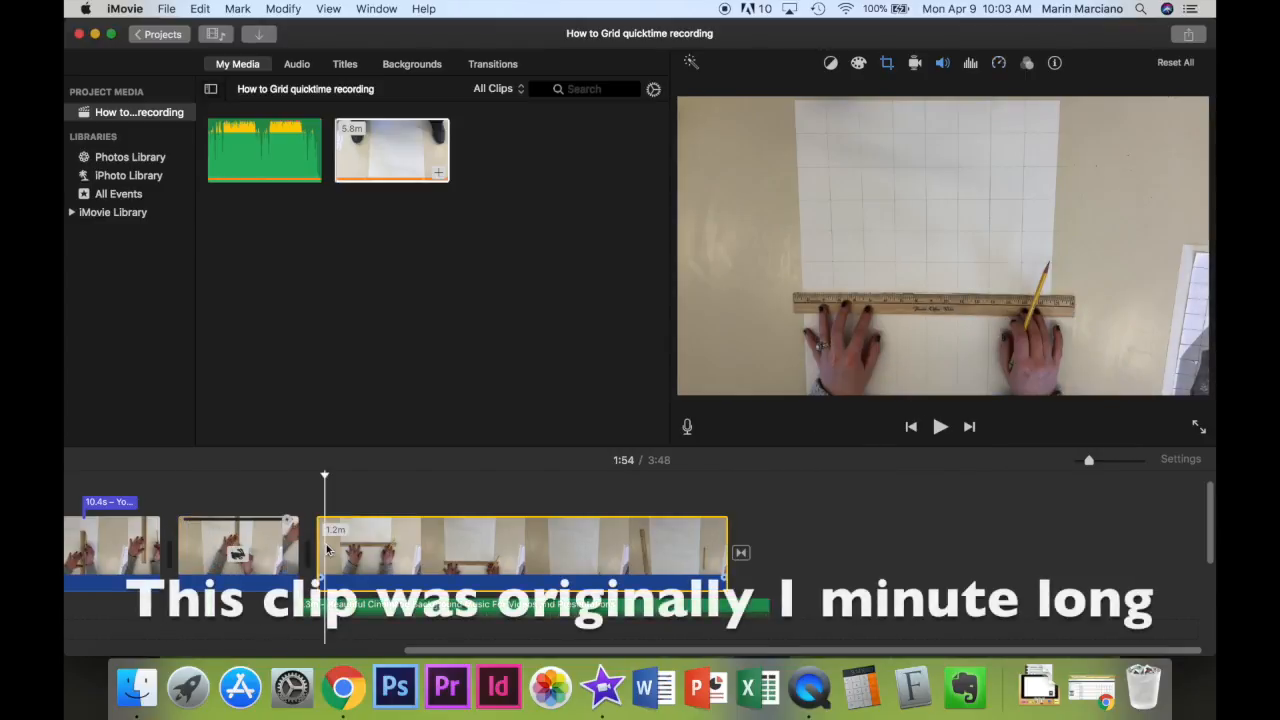
{"action": "left_click", "coordinate": [327, 9]}
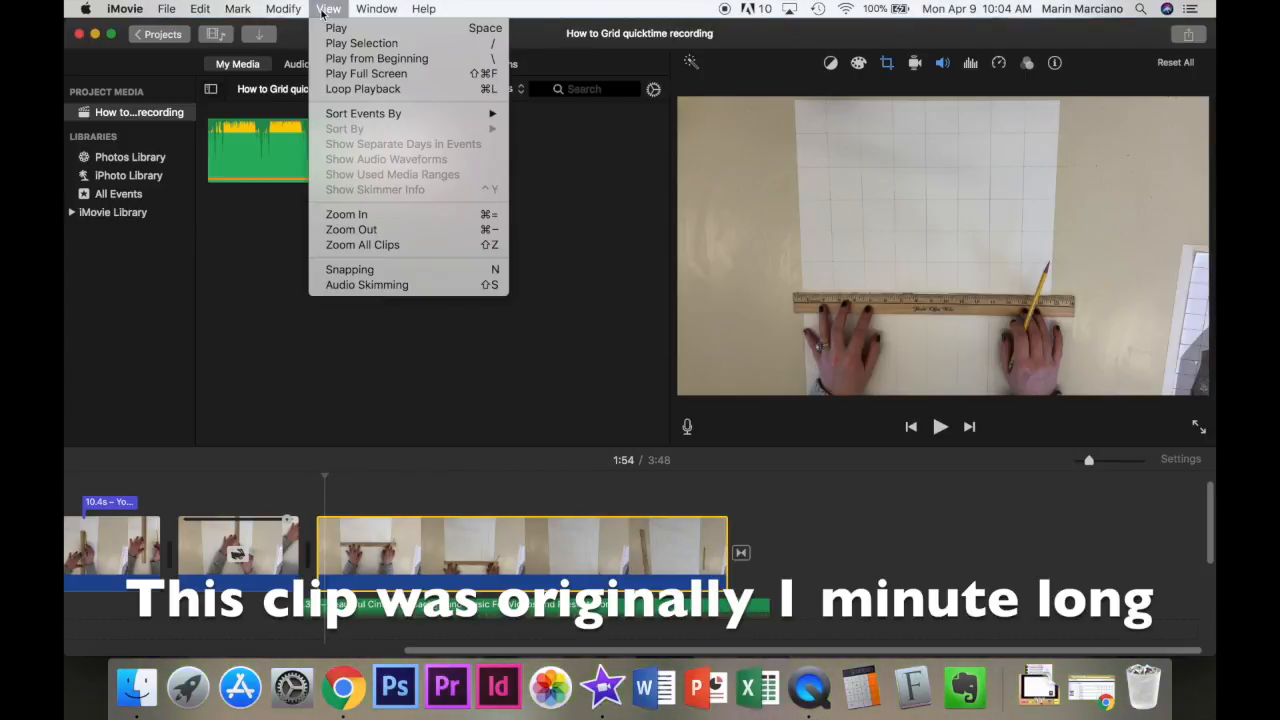
{"action": "mouse_move", "coordinate": [285, 9]}
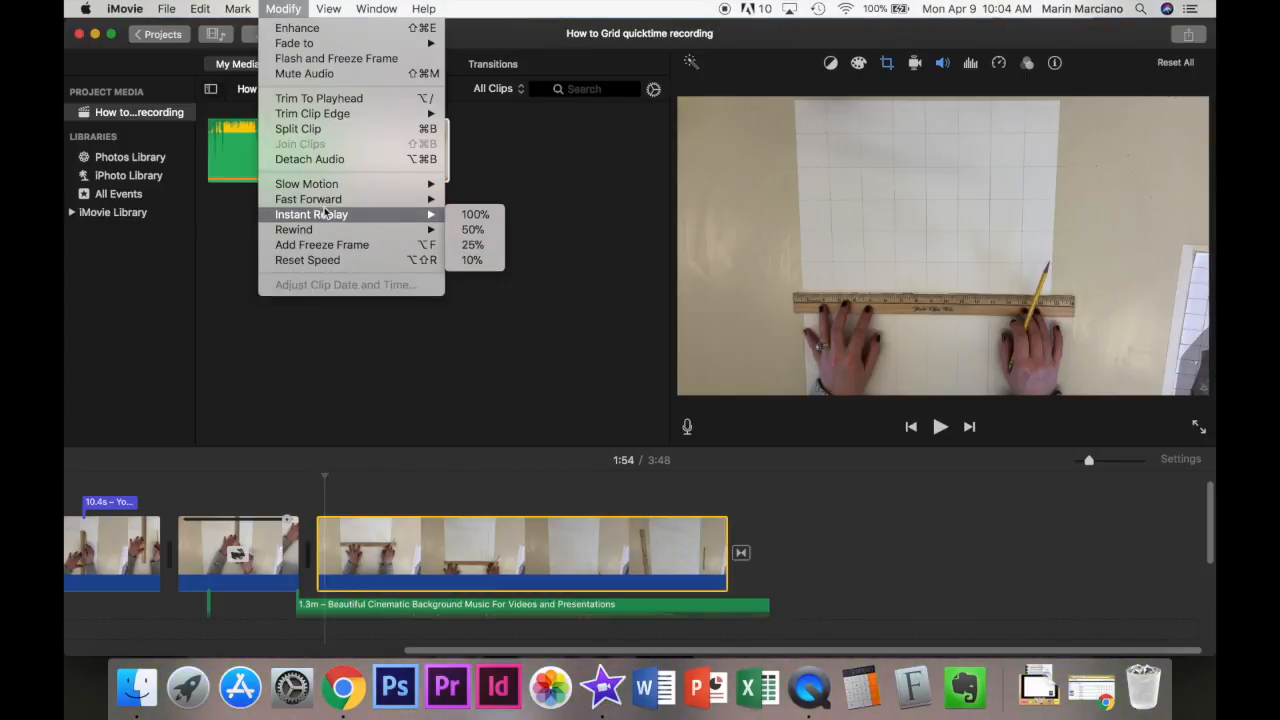
{"action": "mouse_move", "coordinate": [340, 199]}
{"action": "left_click", "coordinate": [468, 246]}
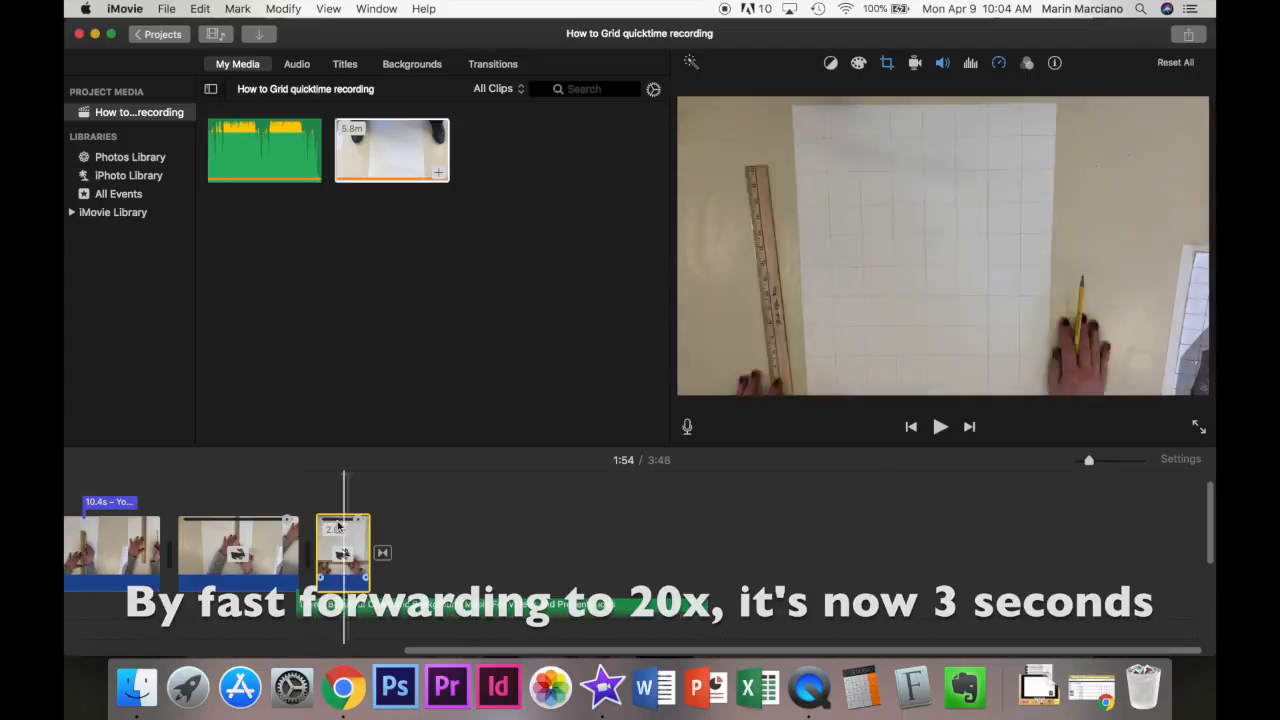
Step: Play back the movie from just before the 8x section to review the sped-up footage
{"action": "left_click", "coordinate": [174, 495]}
{"action": "key", "text": "space"}
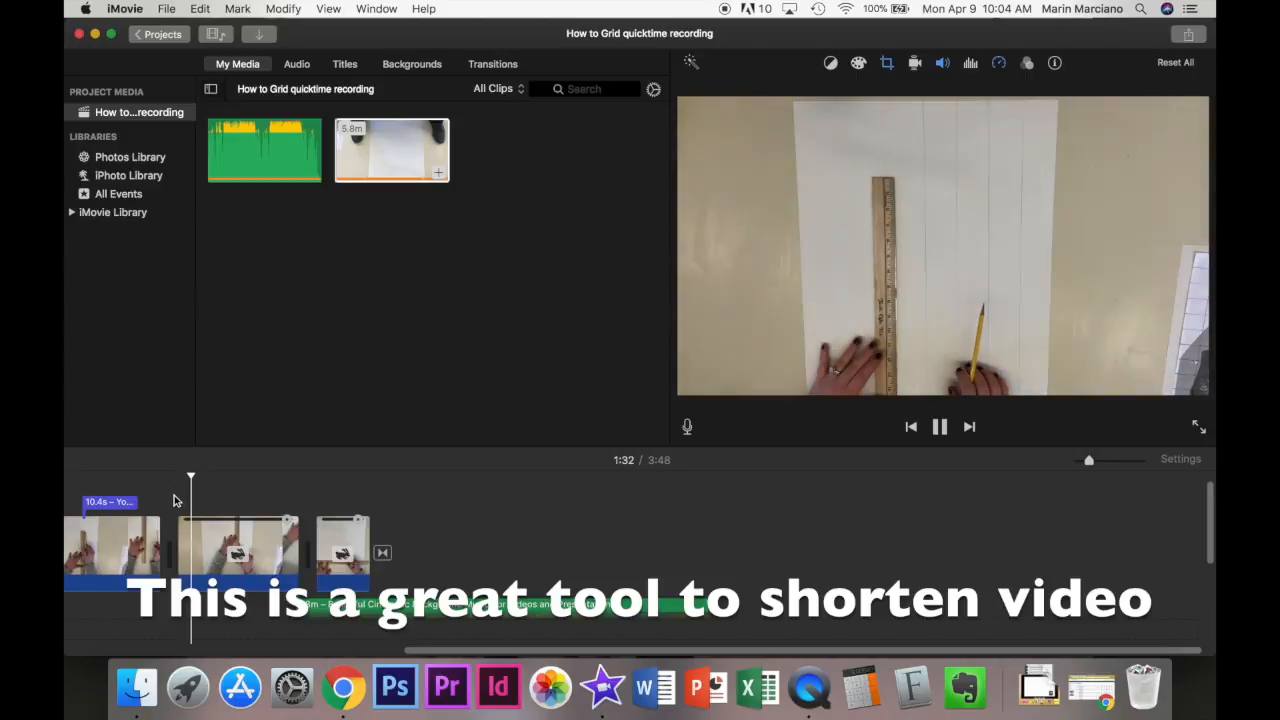
{"action": "left_click", "coordinate": [287, 541]}
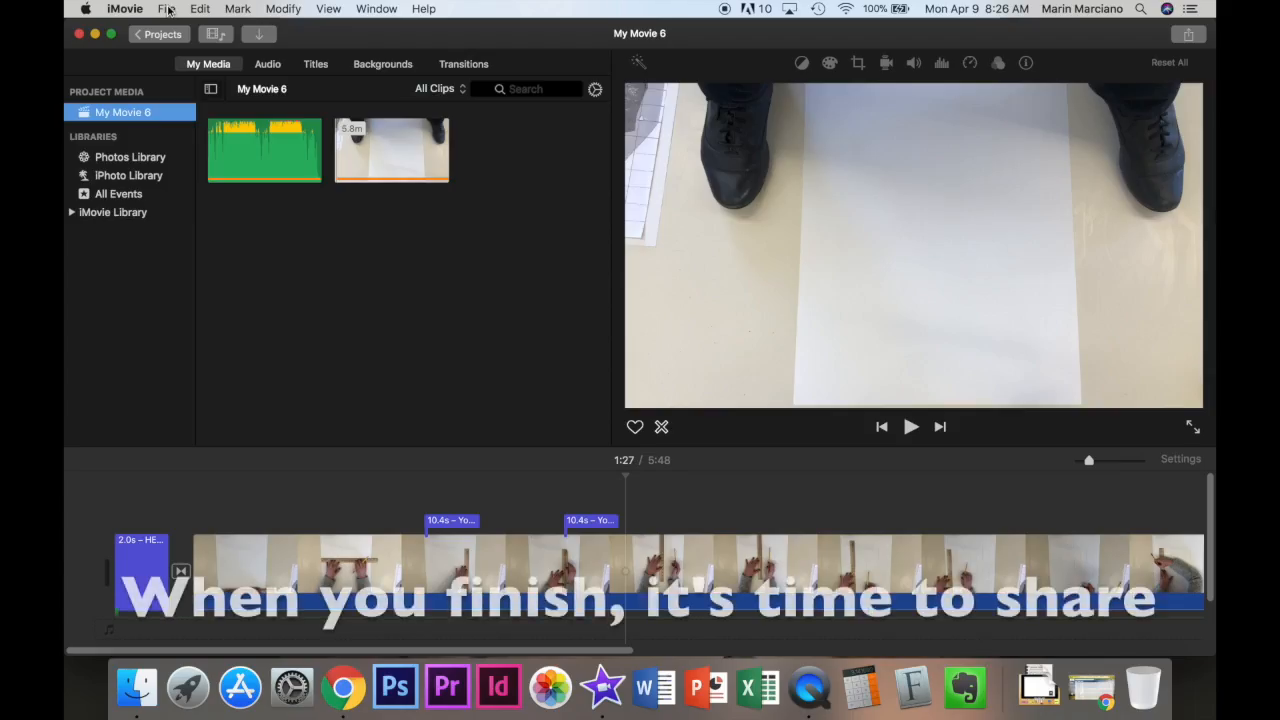
Step: Start sharing the My Movie 6 project as a file, with 1080p resolution and Medium quality
{"action": "left_click", "coordinate": [166, 9]}
{"action": "mouse_move", "coordinate": [211, 239]}
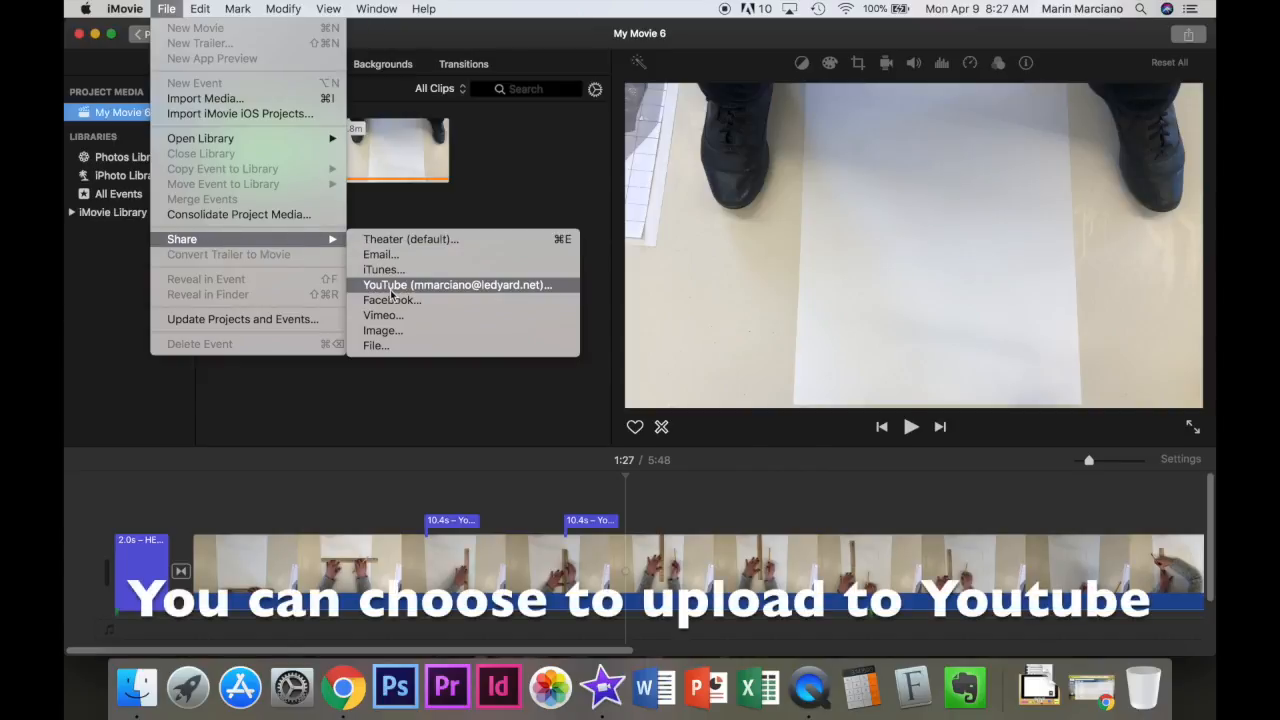
{"action": "left_click", "coordinate": [397, 353]}
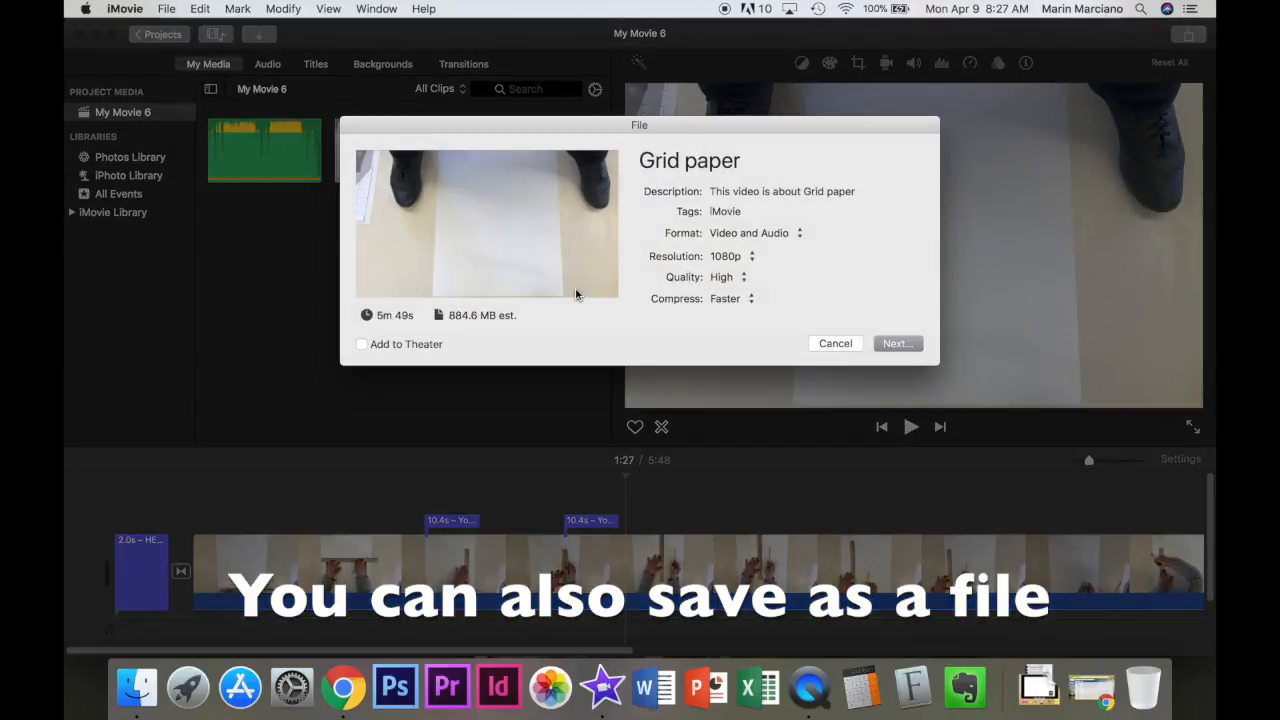
{"action": "left_click", "coordinate": [748, 257]}
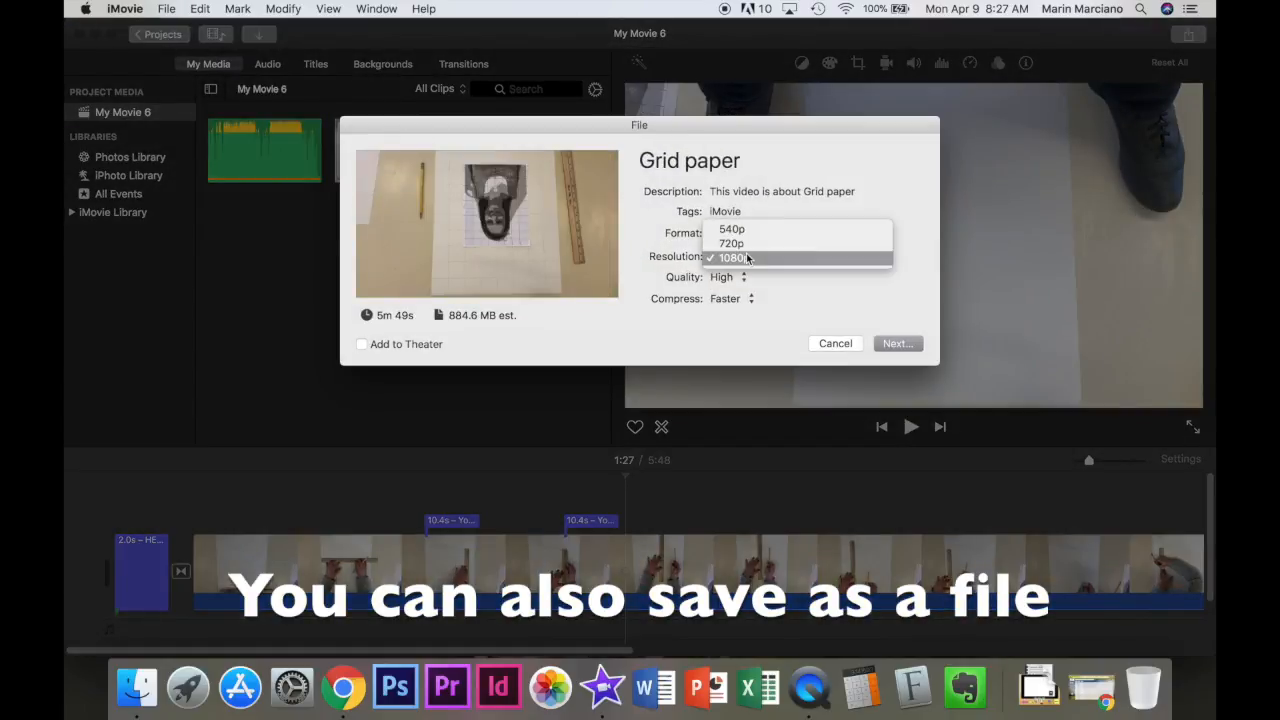
{"action": "left_click", "coordinate": [748, 257]}
{"action": "left_click", "coordinate": [746, 277]}
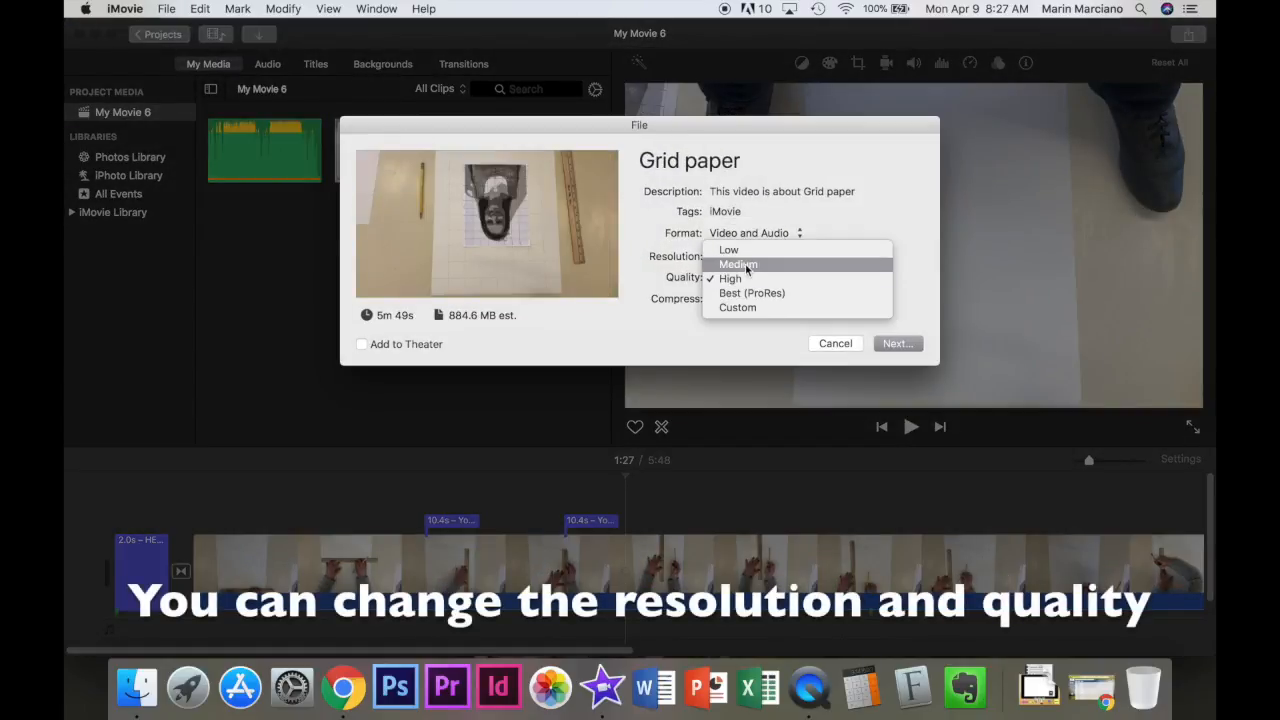
{"action": "left_click", "coordinate": [746, 266]}
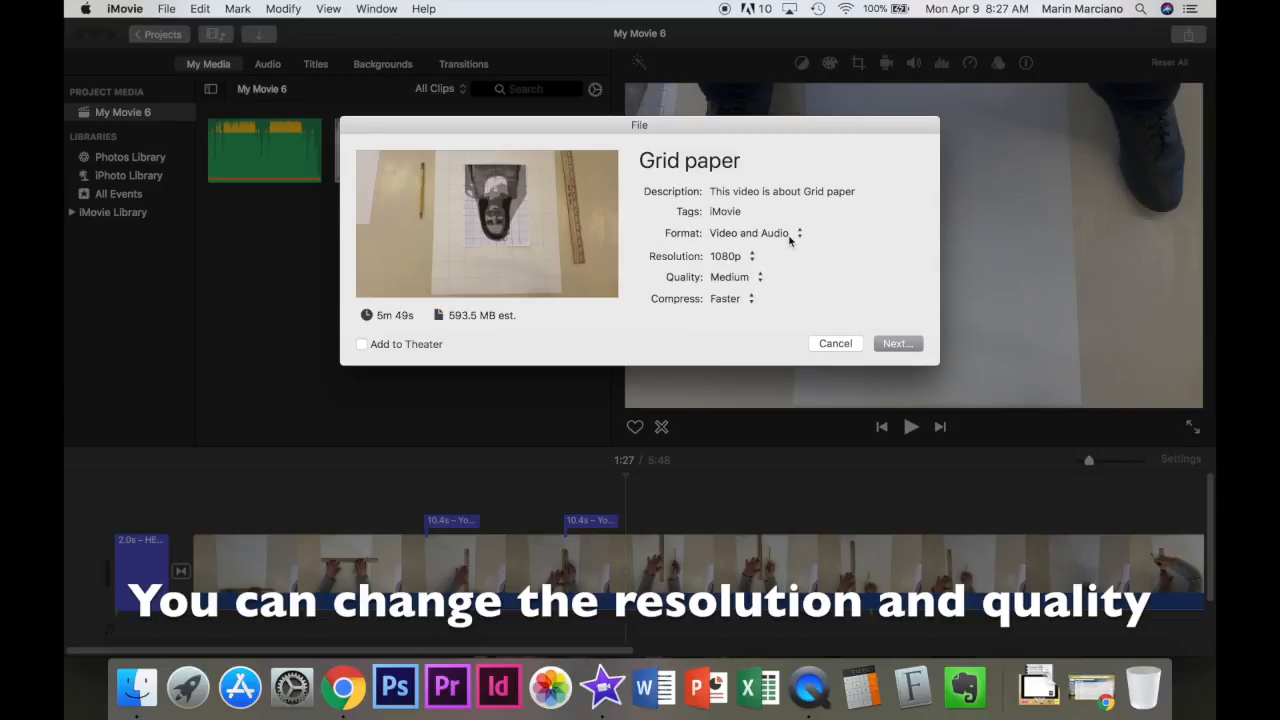
Step: Title the export "How to use iMovie" with the description "This video is showing people how to use iMovie to create their own instructional video"
{"action": "left_click", "coordinate": [700, 160]}
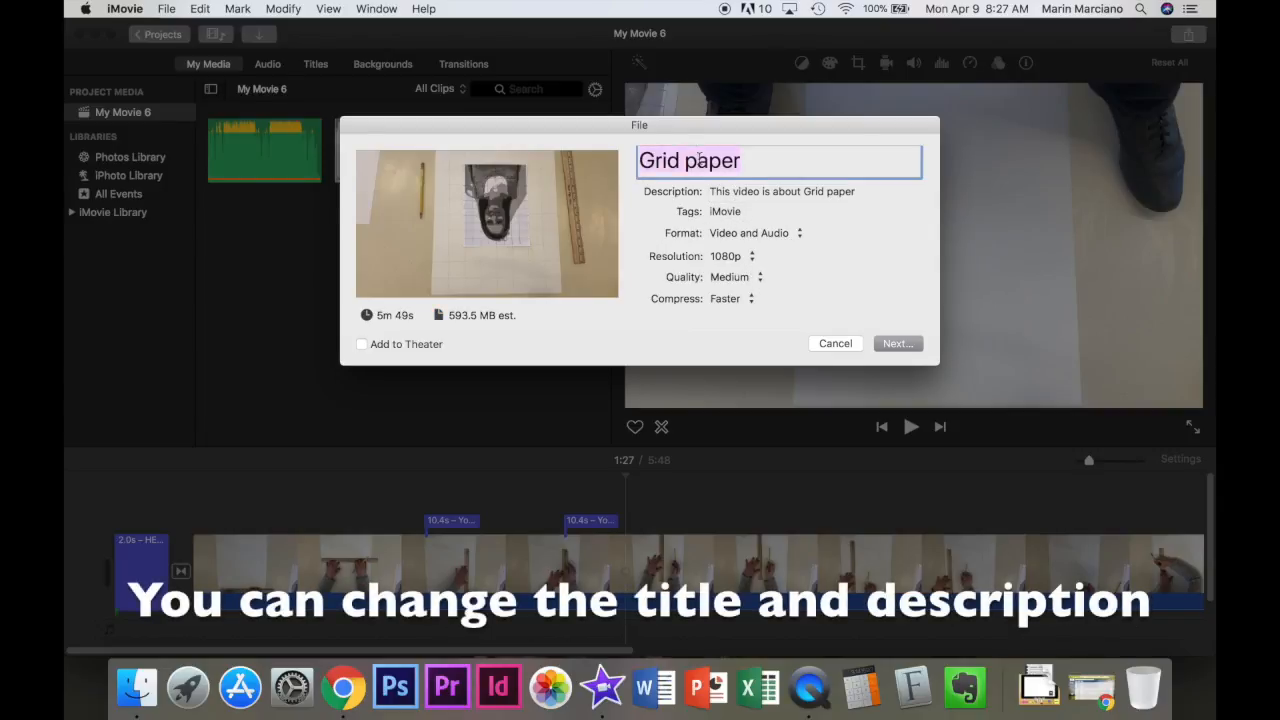
{"action": "type", "text": "How to use iMovie"}
{"action": "key", "text": "Tab"}
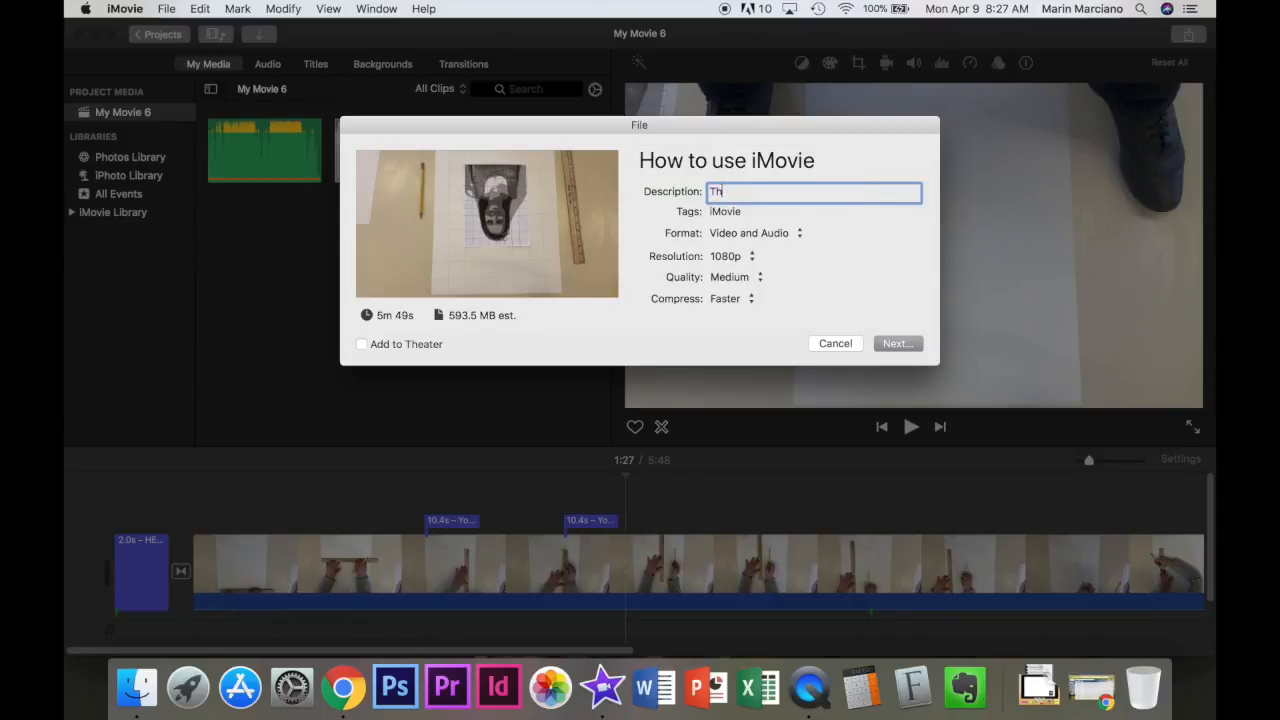
{"action": "type", "text": "This video is showing people how to us"}
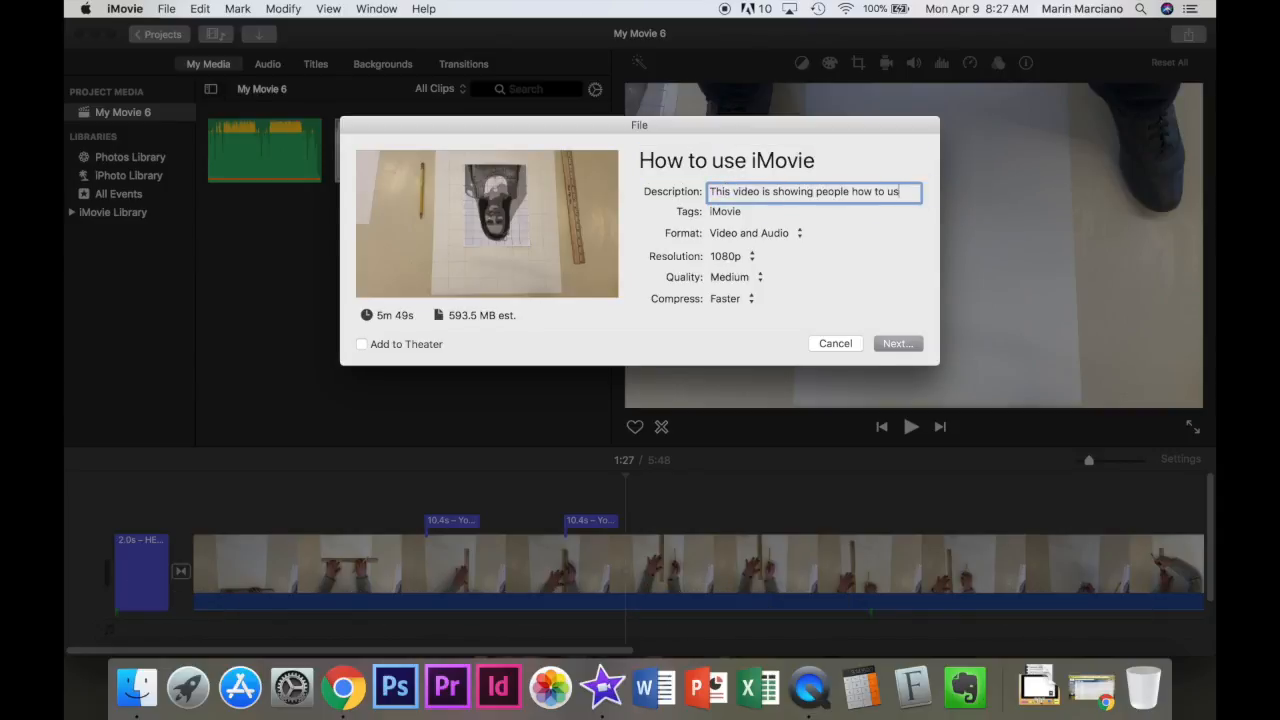
{"action": "type", "text": "e iMovie to create their own instructional video"}
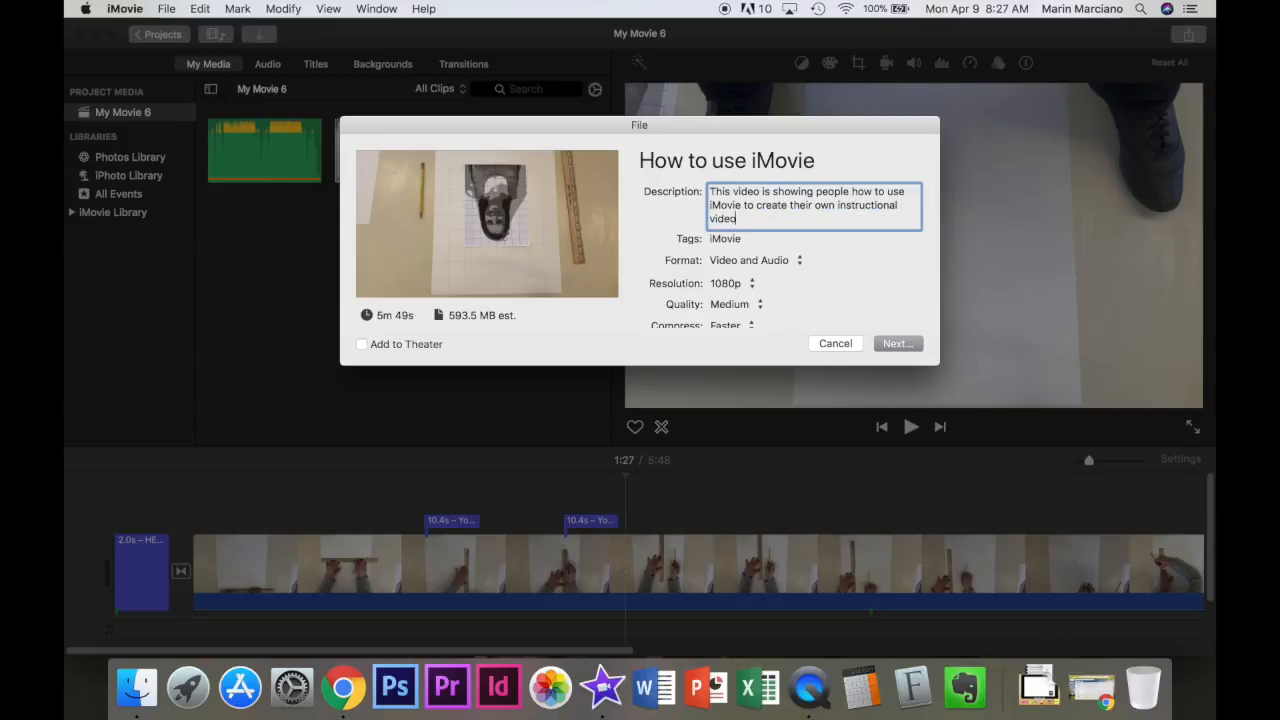
Step: Save the export as "How to use iMovie" in the Desktop — iCloud folder and show the exported file in Finder
{"action": "left_click", "coordinate": [896, 346]}
{"action": "left_click", "coordinate": [647, 180]}
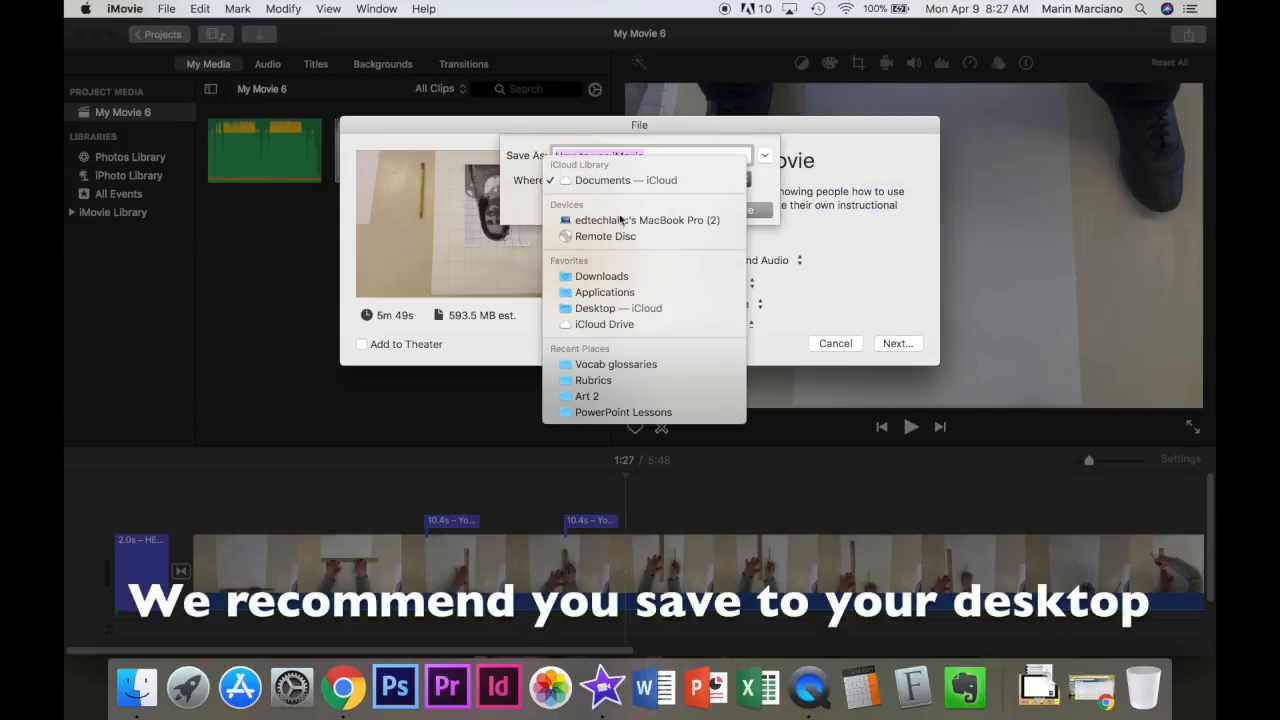
{"action": "left_click", "coordinate": [607, 308]}
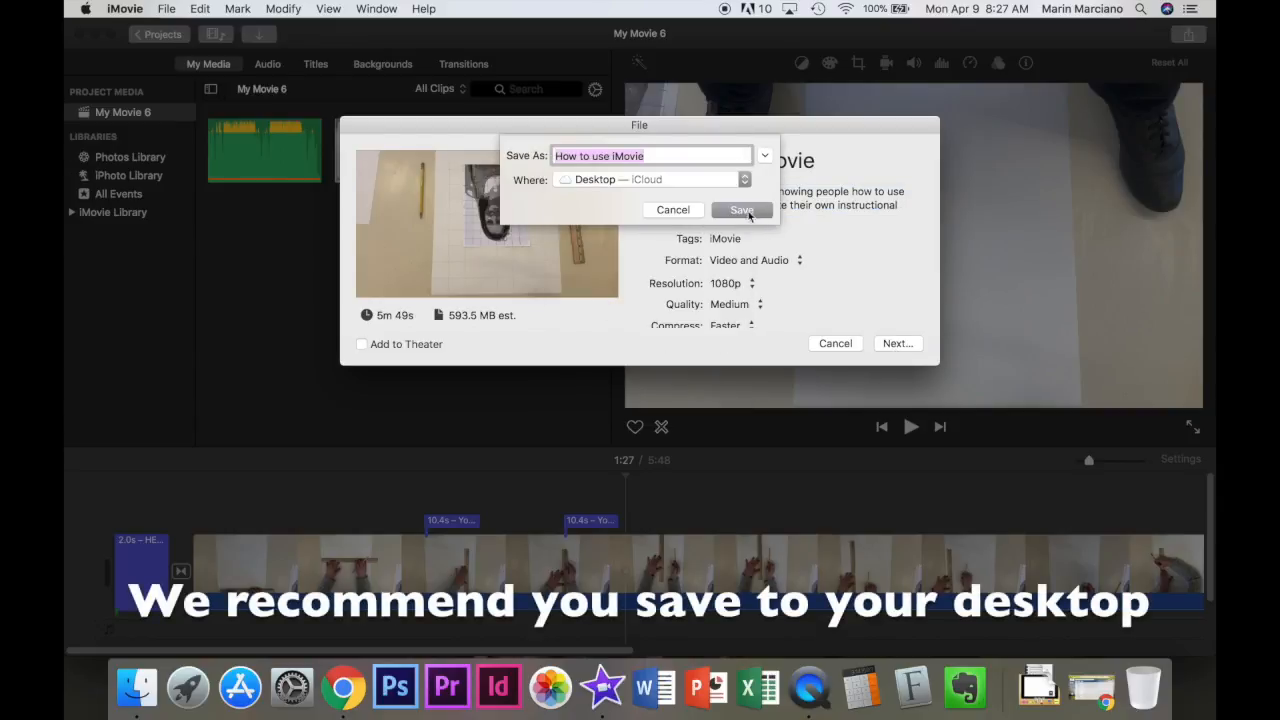
{"action": "left_click", "coordinate": [756, 211]}
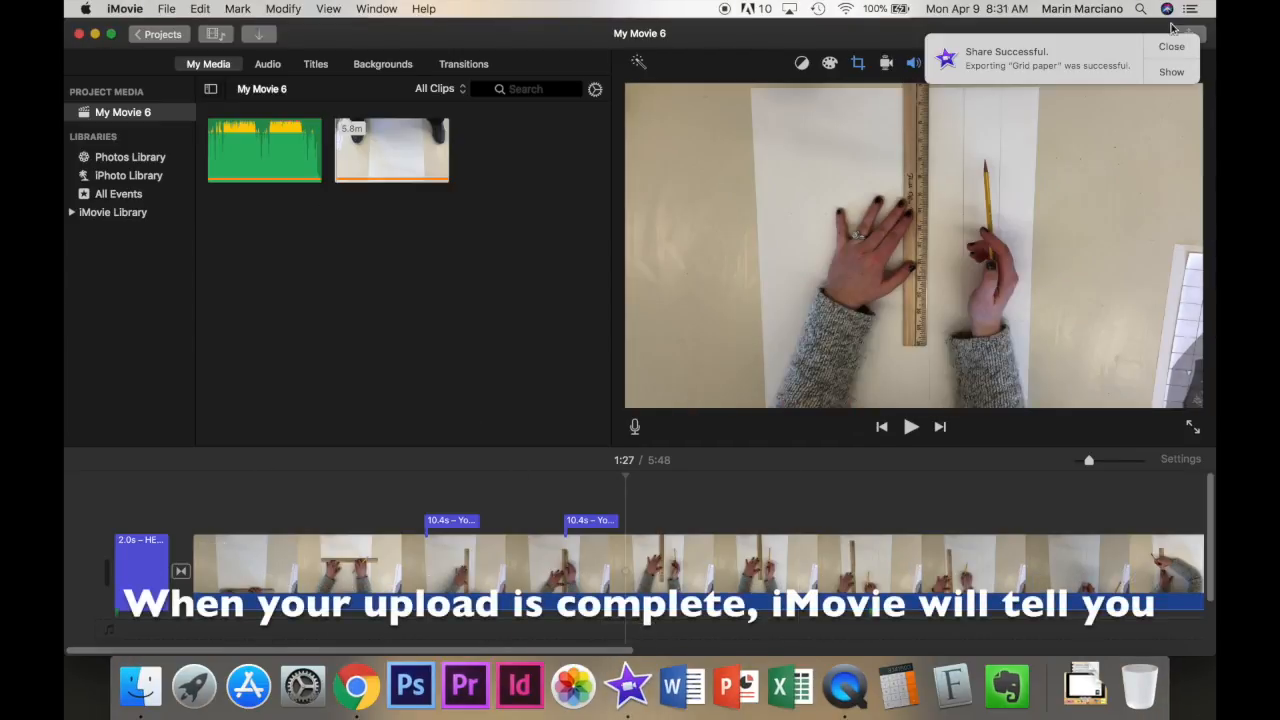
{"action": "left_click", "coordinate": [1182, 74]}
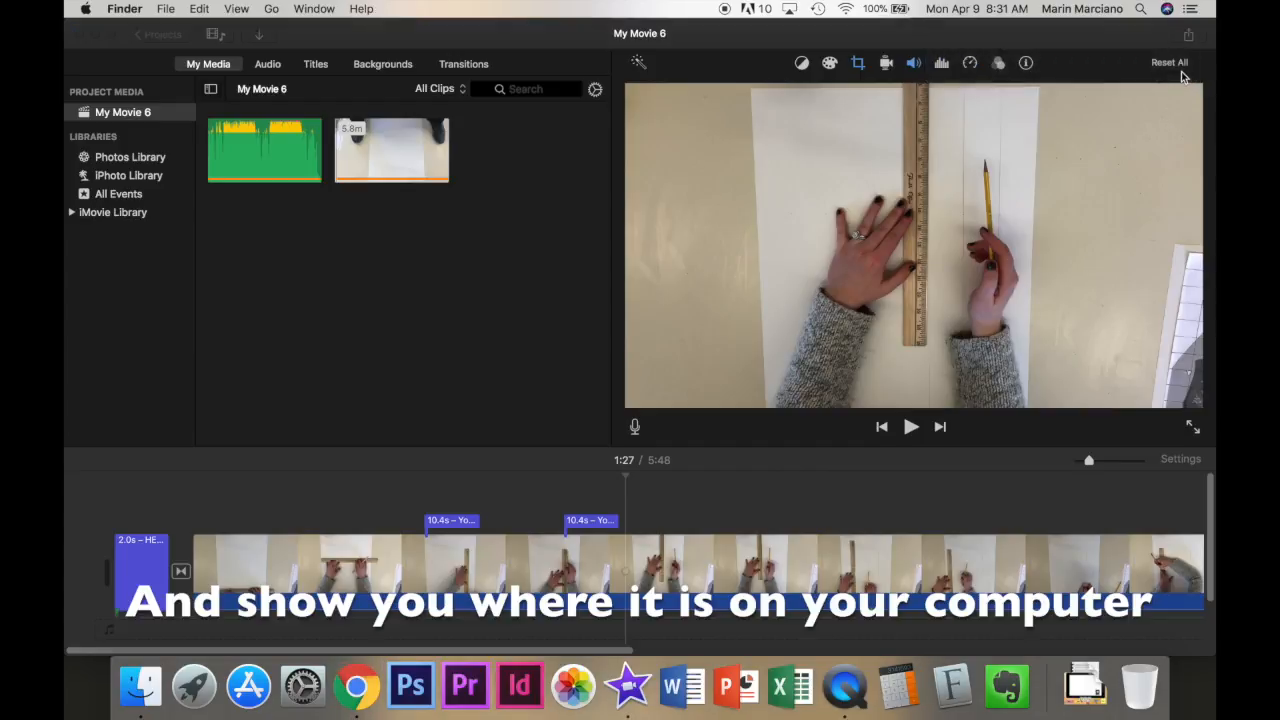